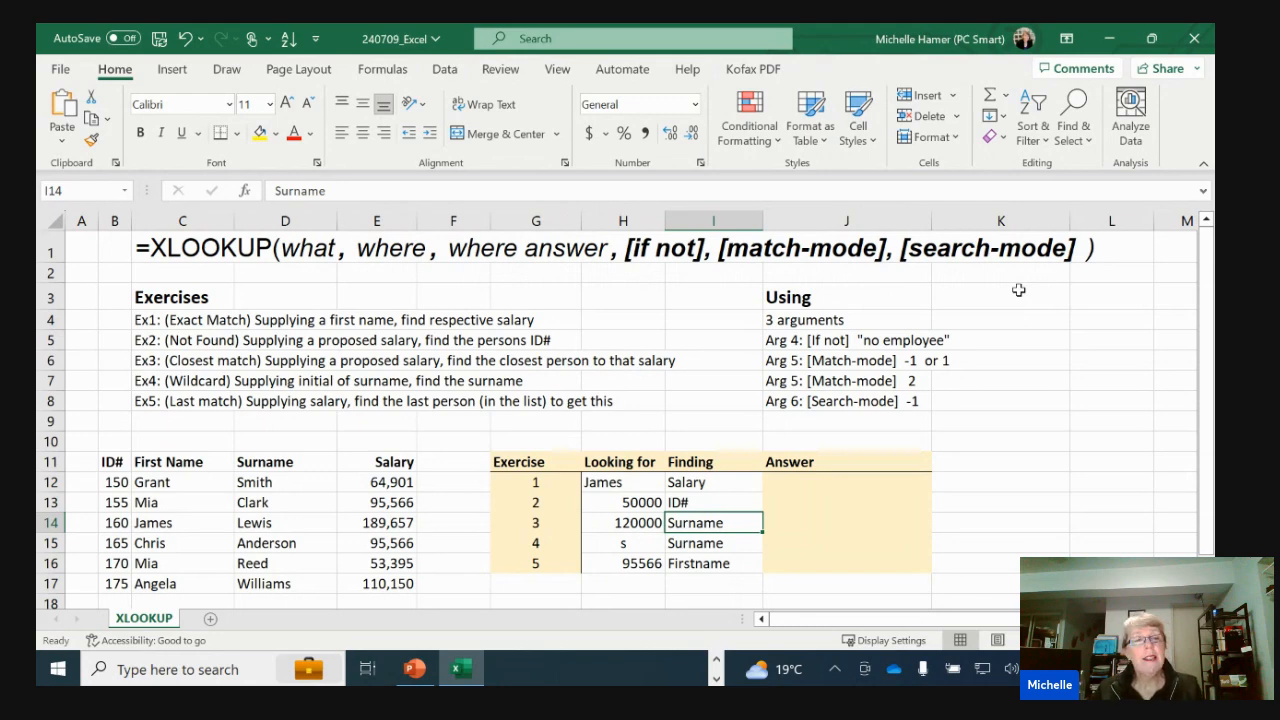
pyautogui.moveTo(109, 461); pyautogui.dragTo(368, 583)
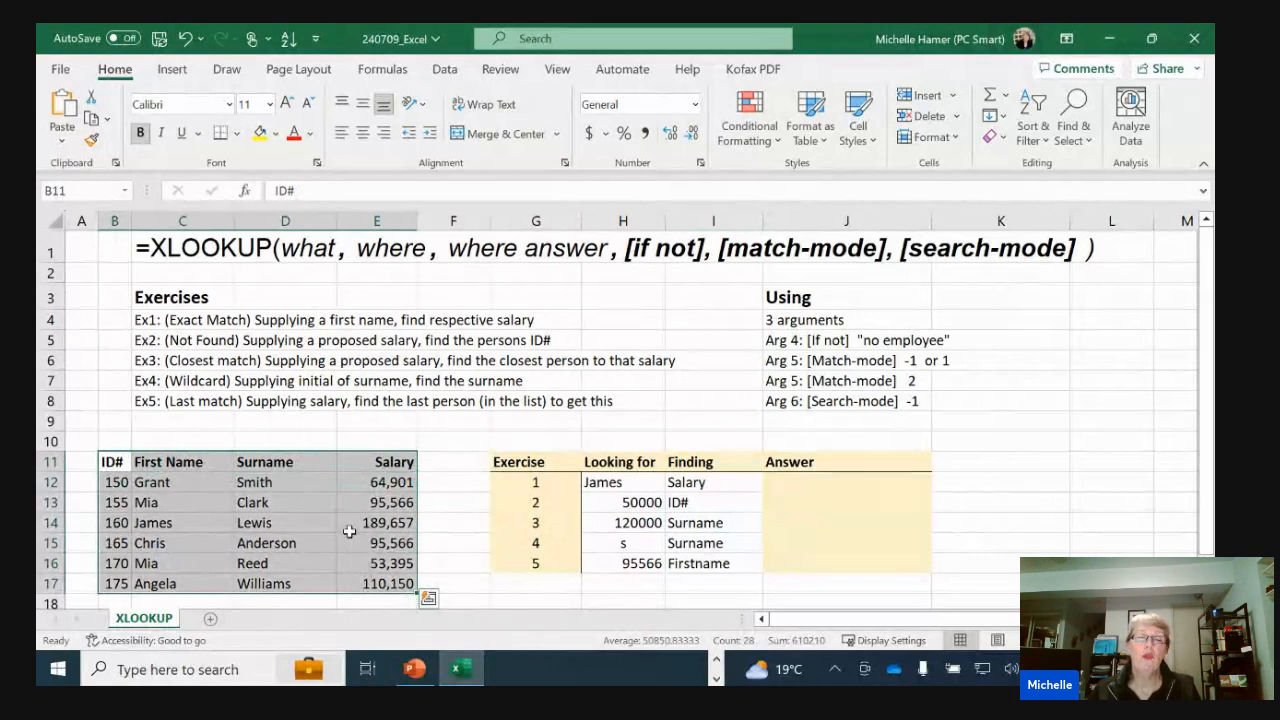
pyautogui.click(284, 521)
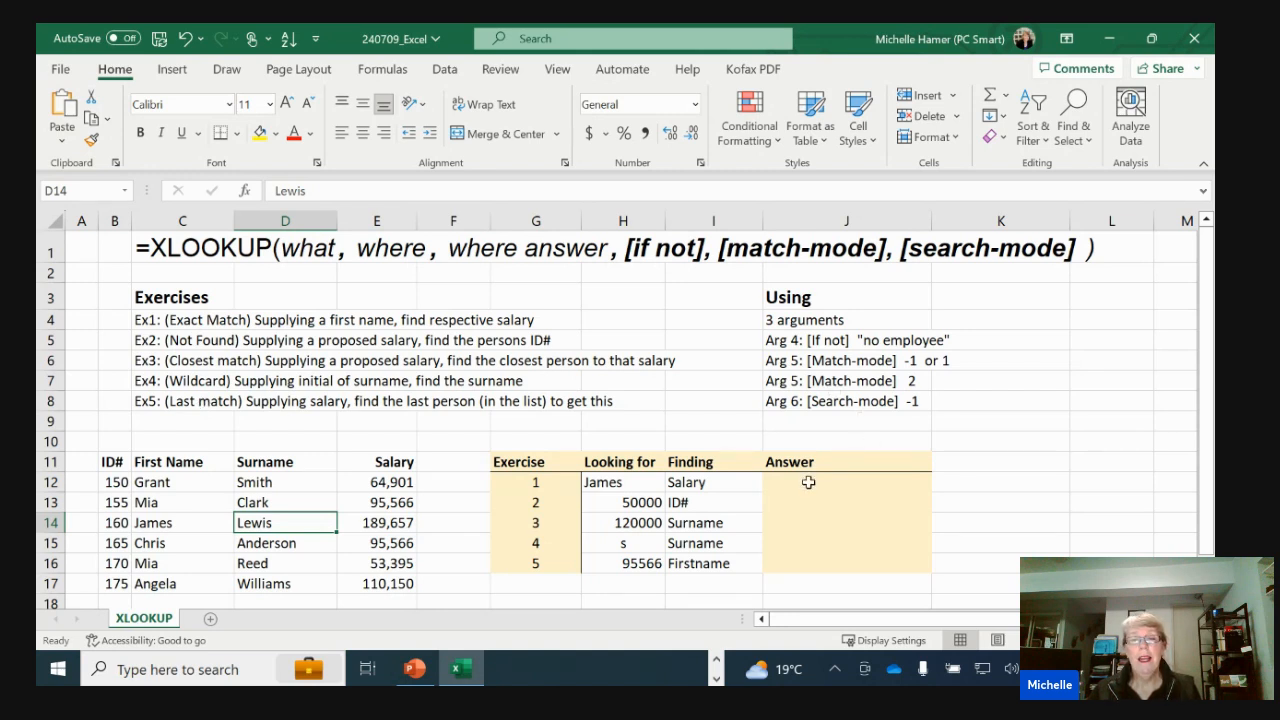
# Enter an XLOOKUP formula in J12 that looks up H12 in C12:C17 and returns the salary from E12:E17
pyautogui.click(843, 487)
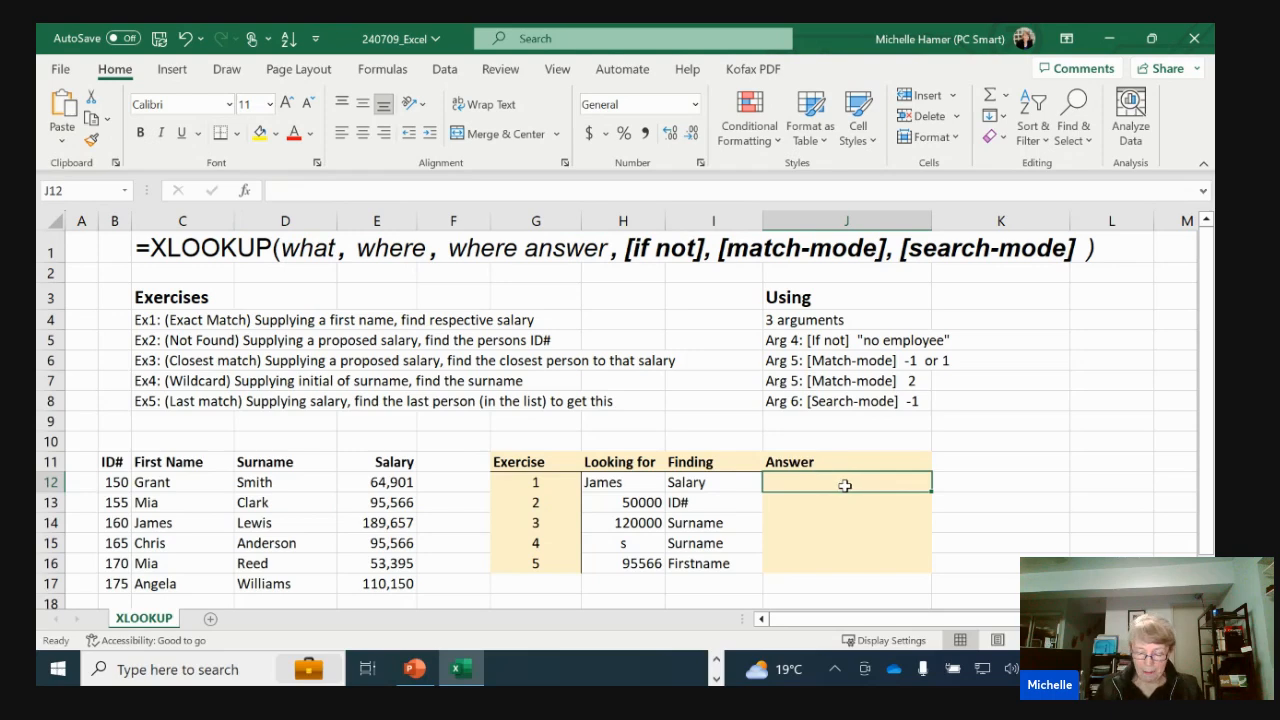
pyautogui.write('=xl')
pyautogui.press('Tab')
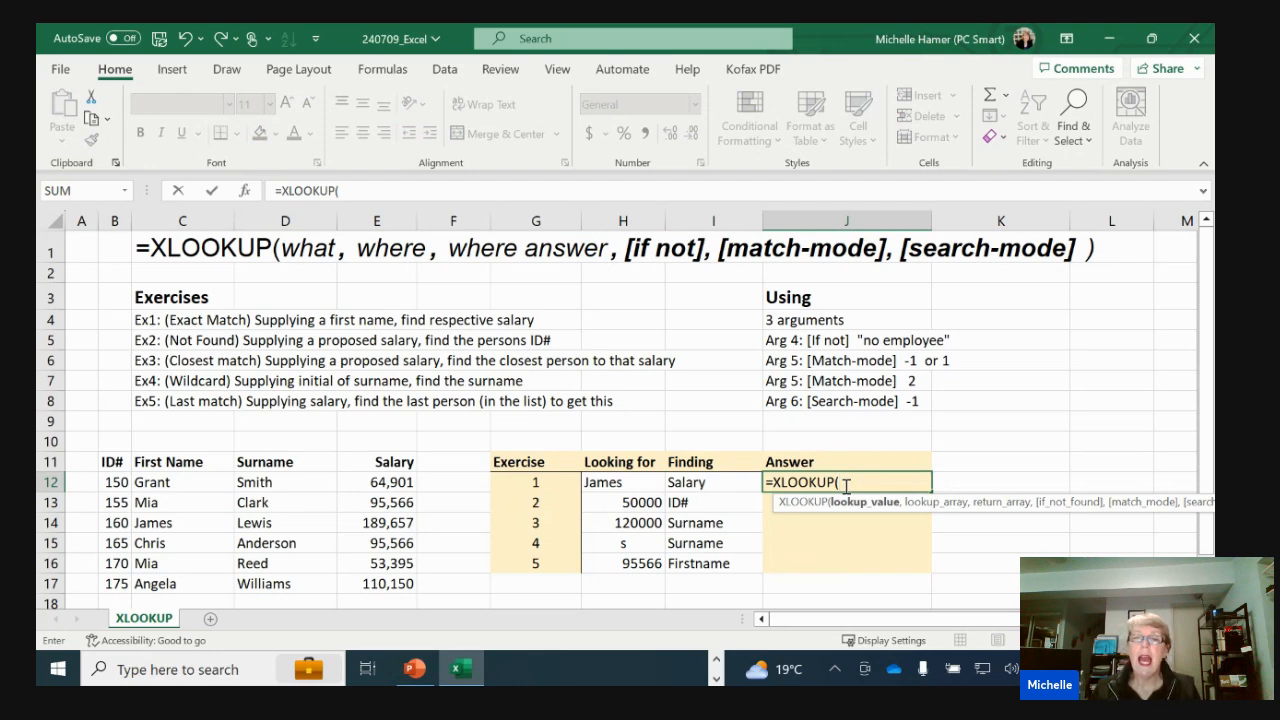
pyautogui.moveTo(834, 511); pyautogui.dragTo(688, 532)
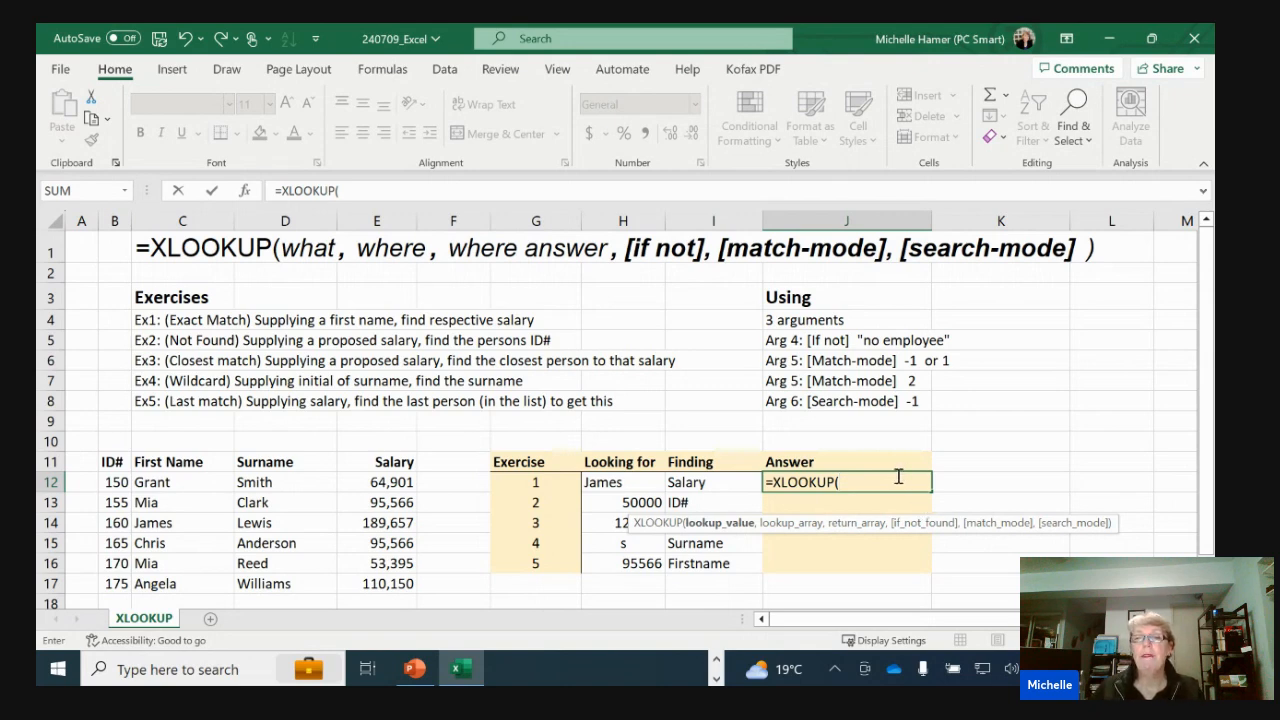
pyautogui.click(626, 484)
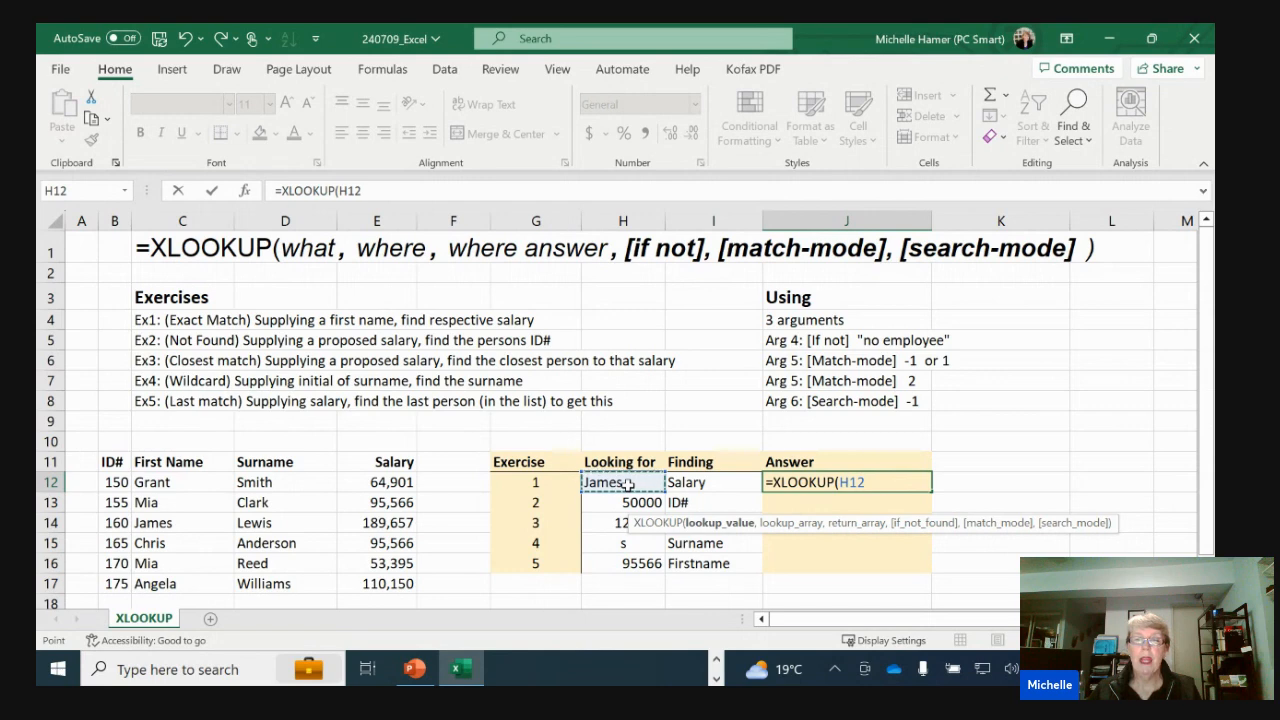
pyautogui.write(',')
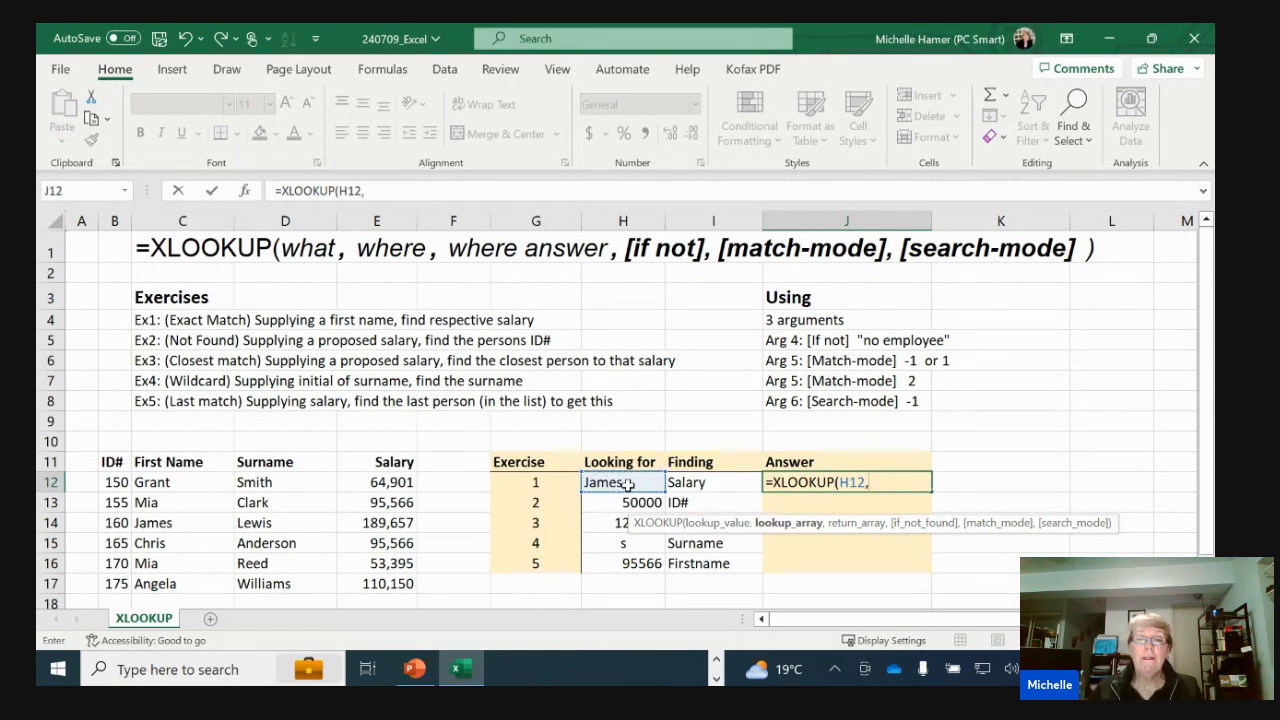
pyautogui.moveTo(208, 489); pyautogui.dragTo(198, 583)
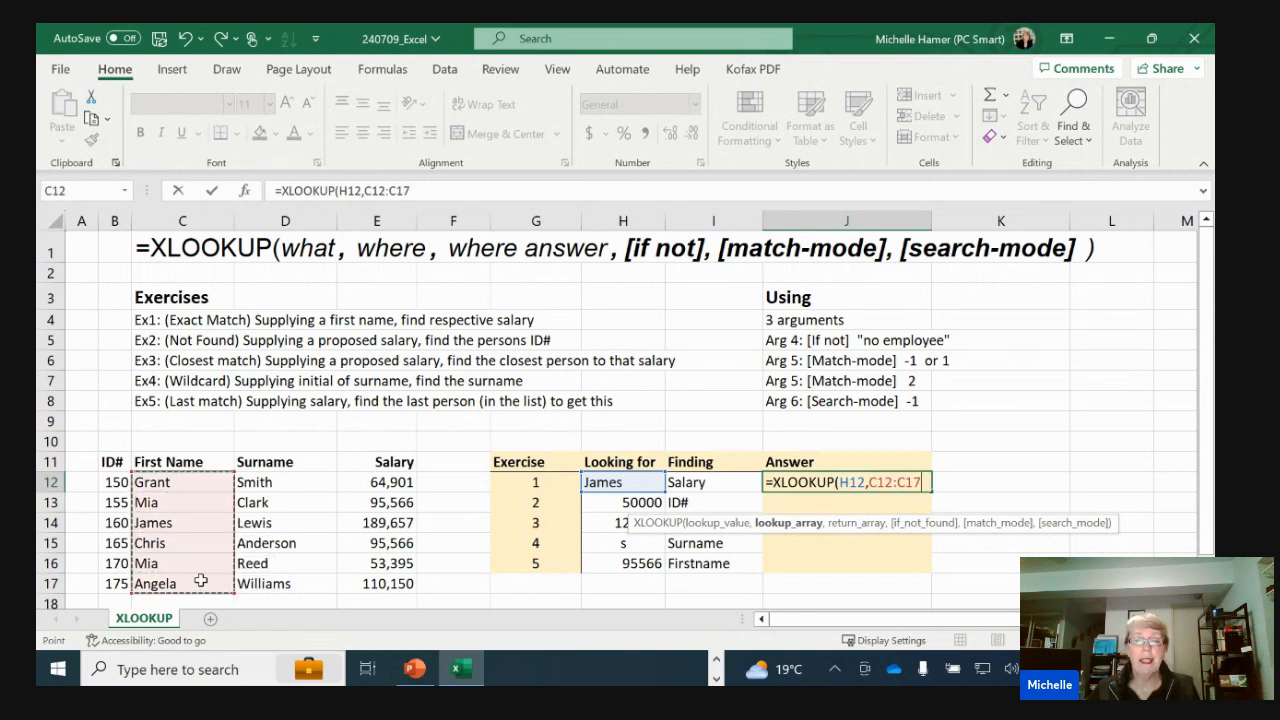
pyautogui.write(',')
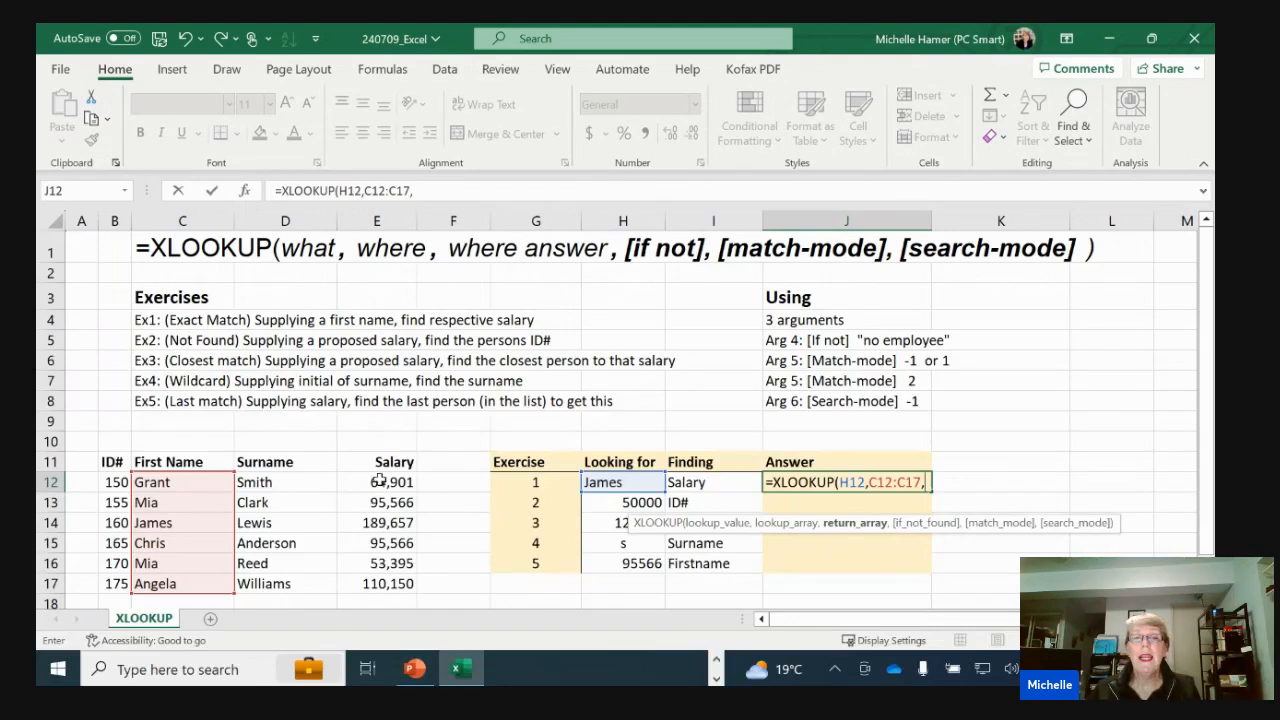
pyautogui.moveTo(379, 481); pyautogui.dragTo(389, 583)
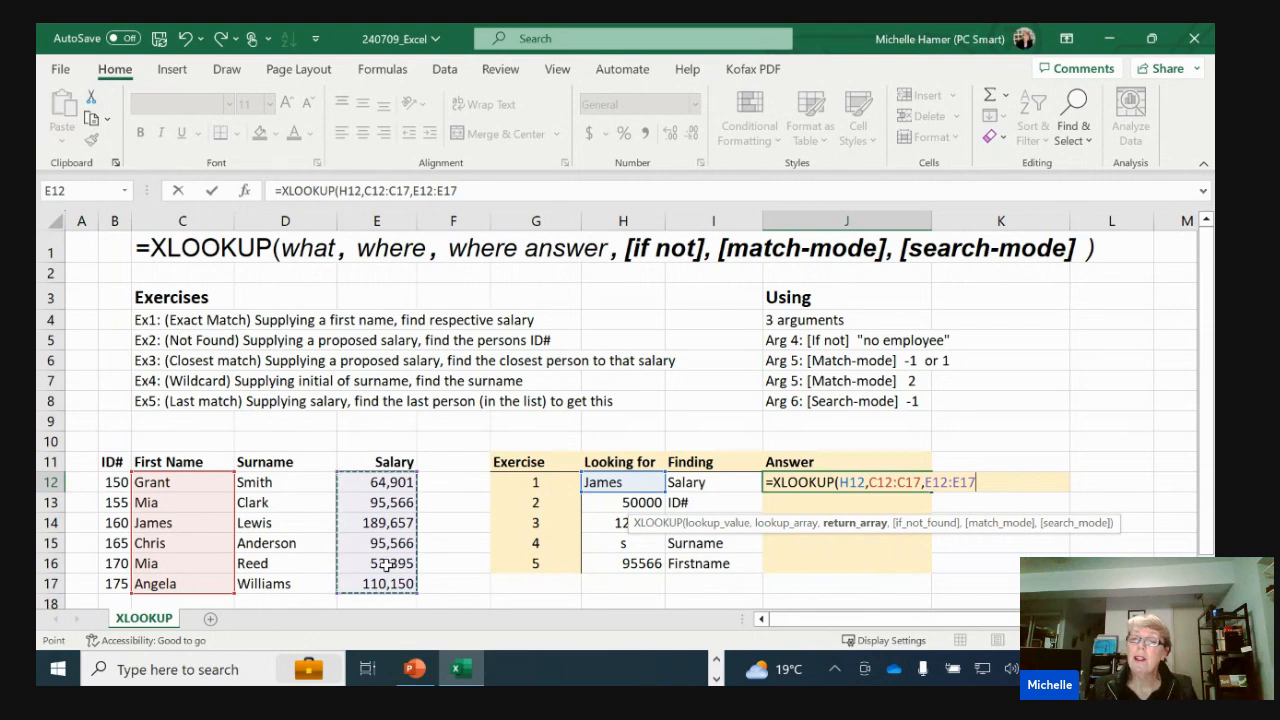
pyautogui.write(')')
pyautogui.hotkey('ctrl', 'Return')
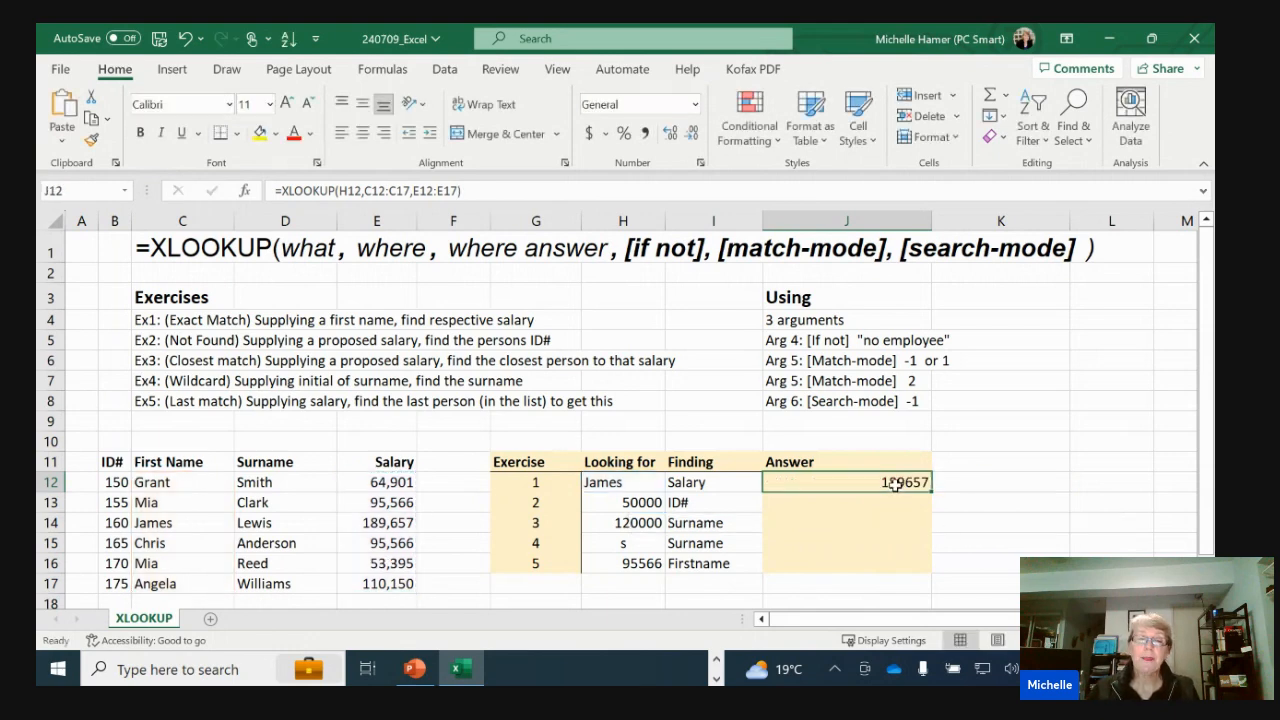
# Check the exercise 1 answer against the matching first name and salary in the employee table
pyautogui.moveTo(163, 486); pyautogui.dragTo(163, 535)
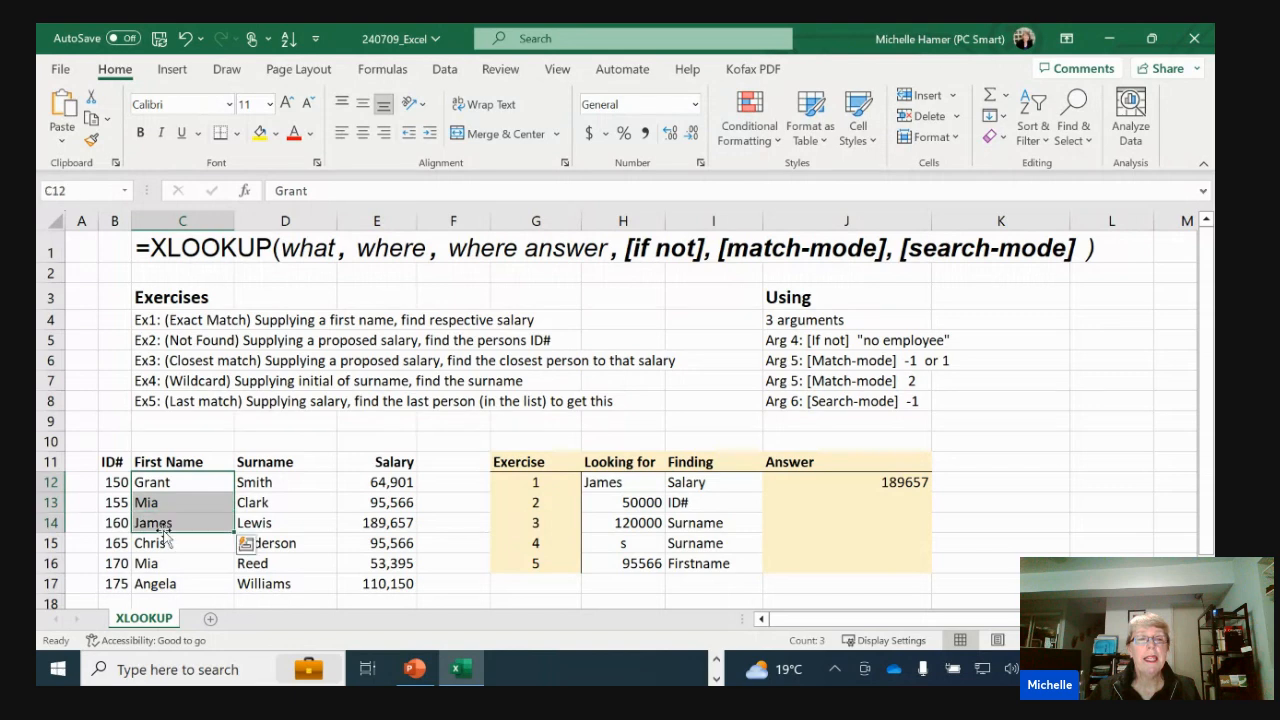
pyautogui.click(161, 523)
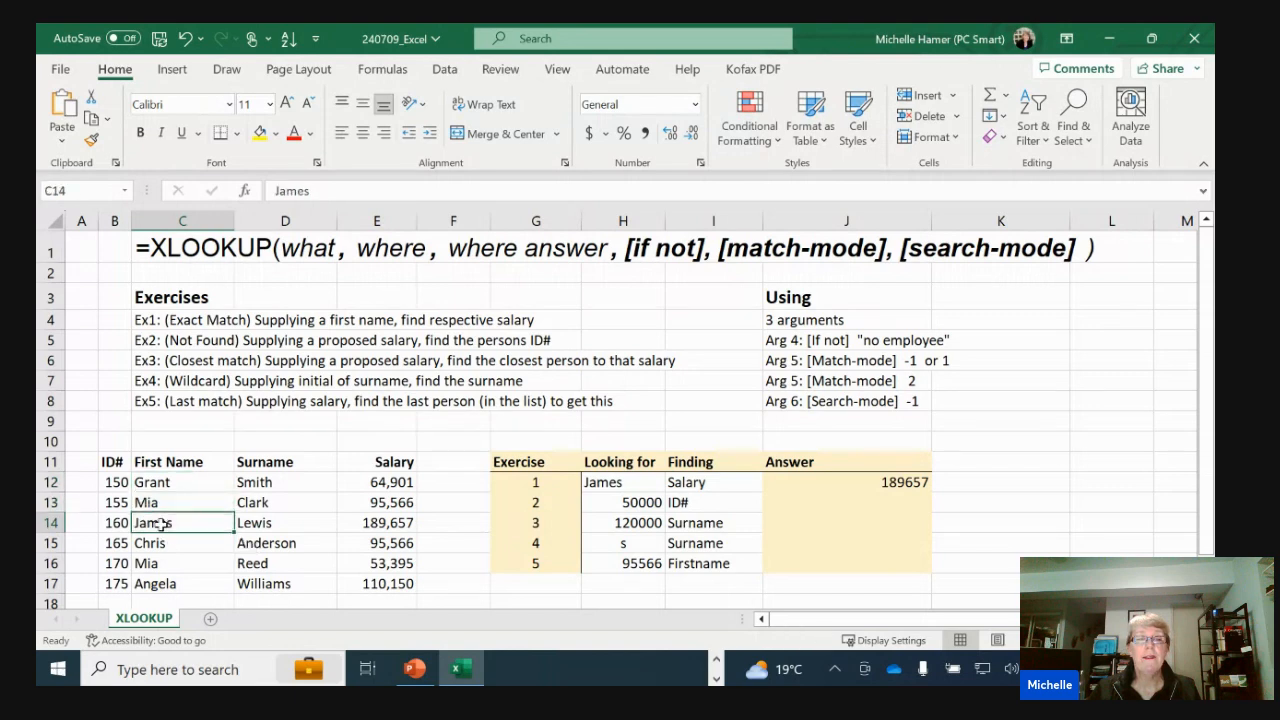
pyautogui.click(369, 526)
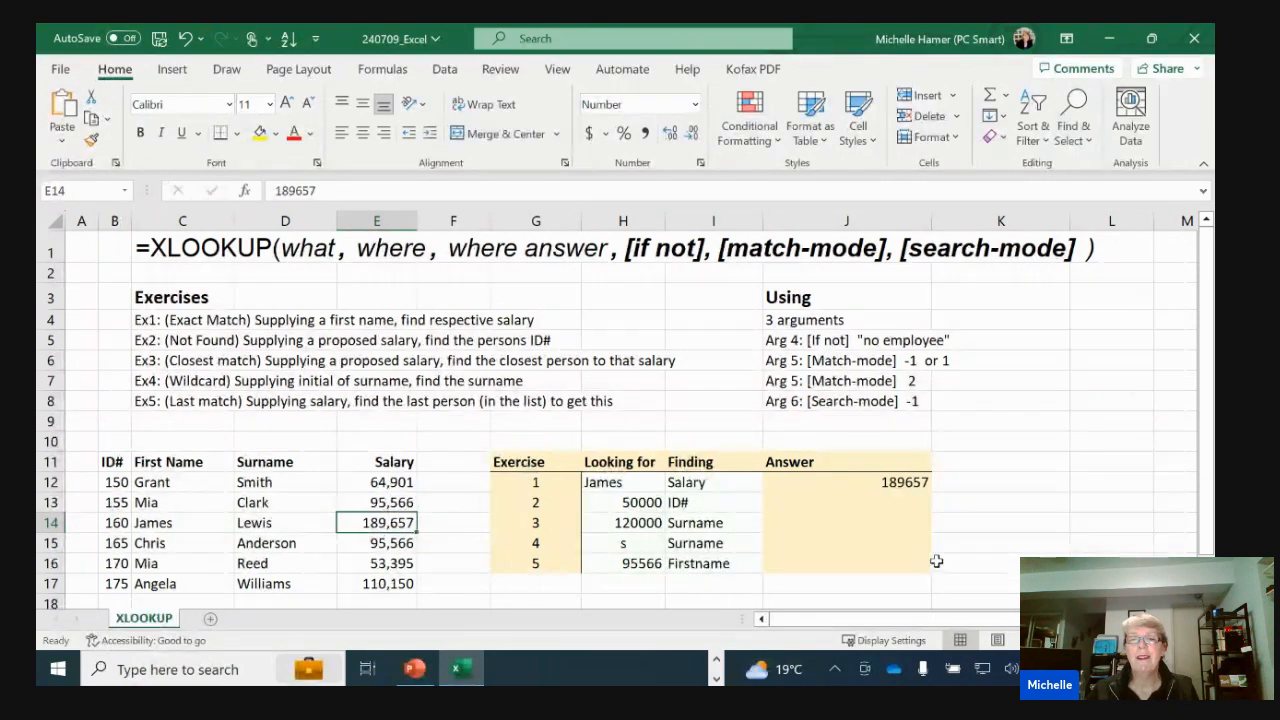
# Begin an XLOOKUP formula in J13 that looks up H13 in E12:E17 and returns the ID from B12:B17
pyautogui.click(869, 505)
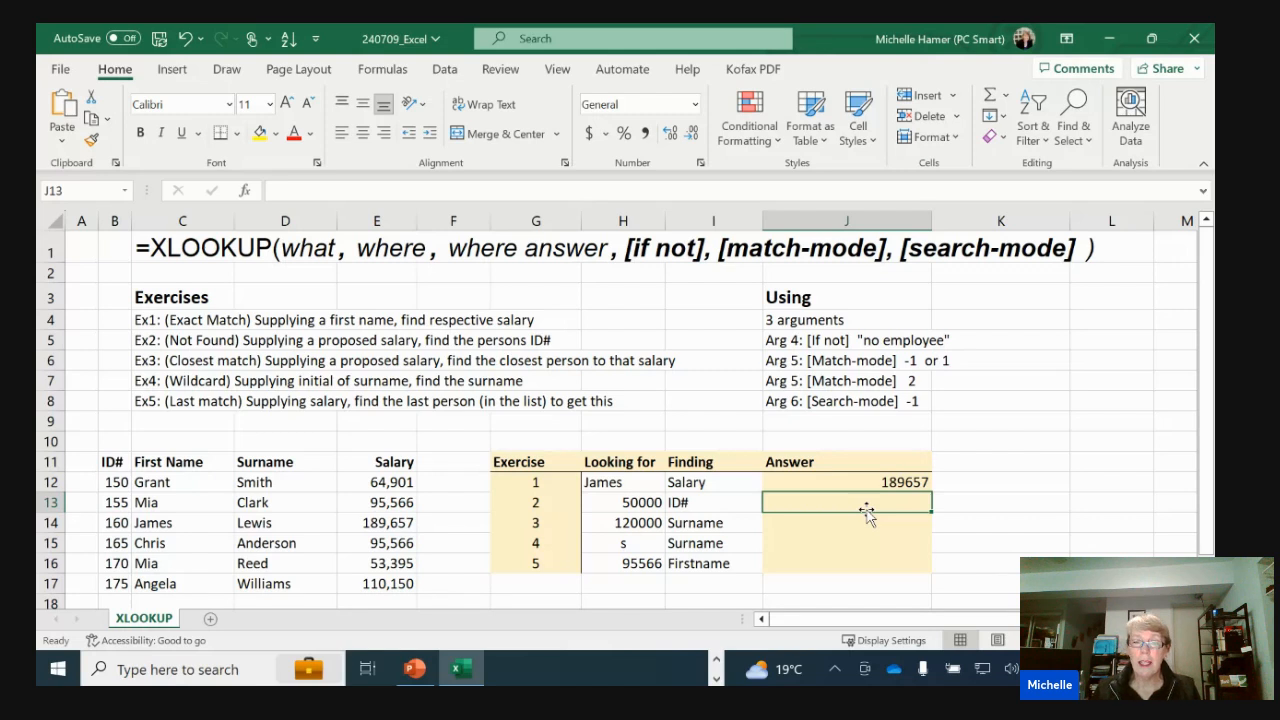
pyautogui.write('=')
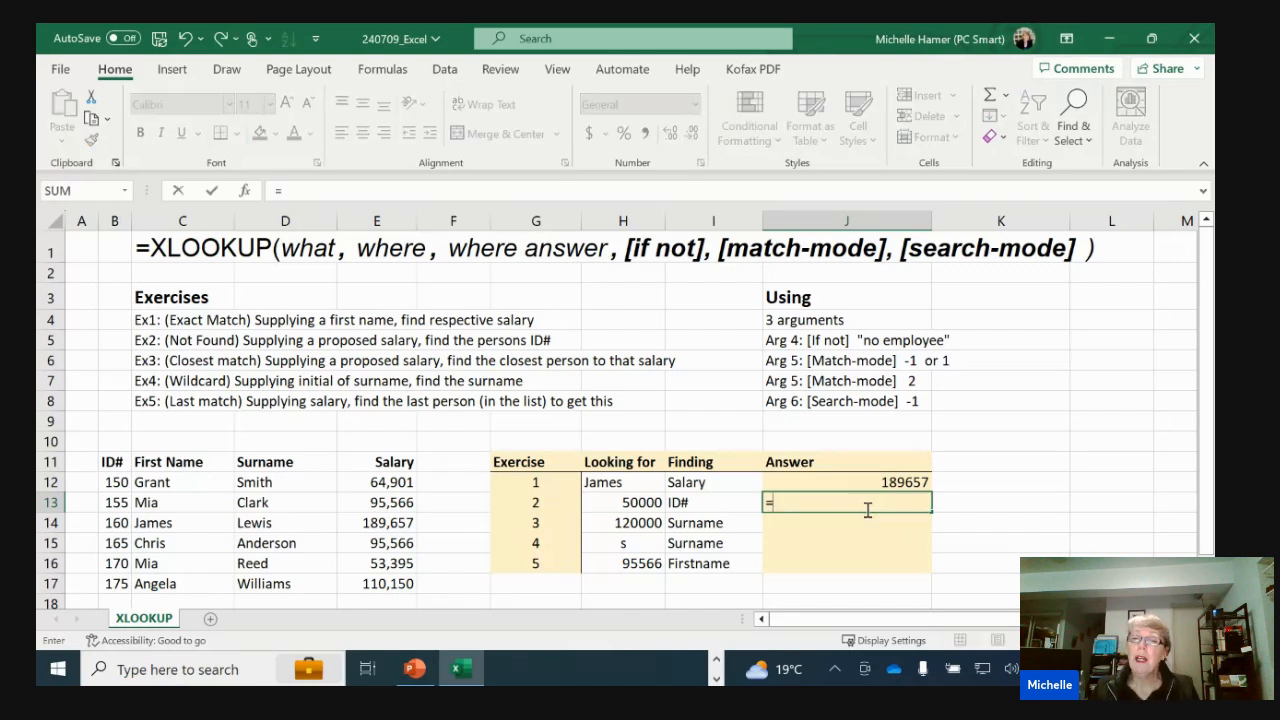
pyautogui.write('xl')
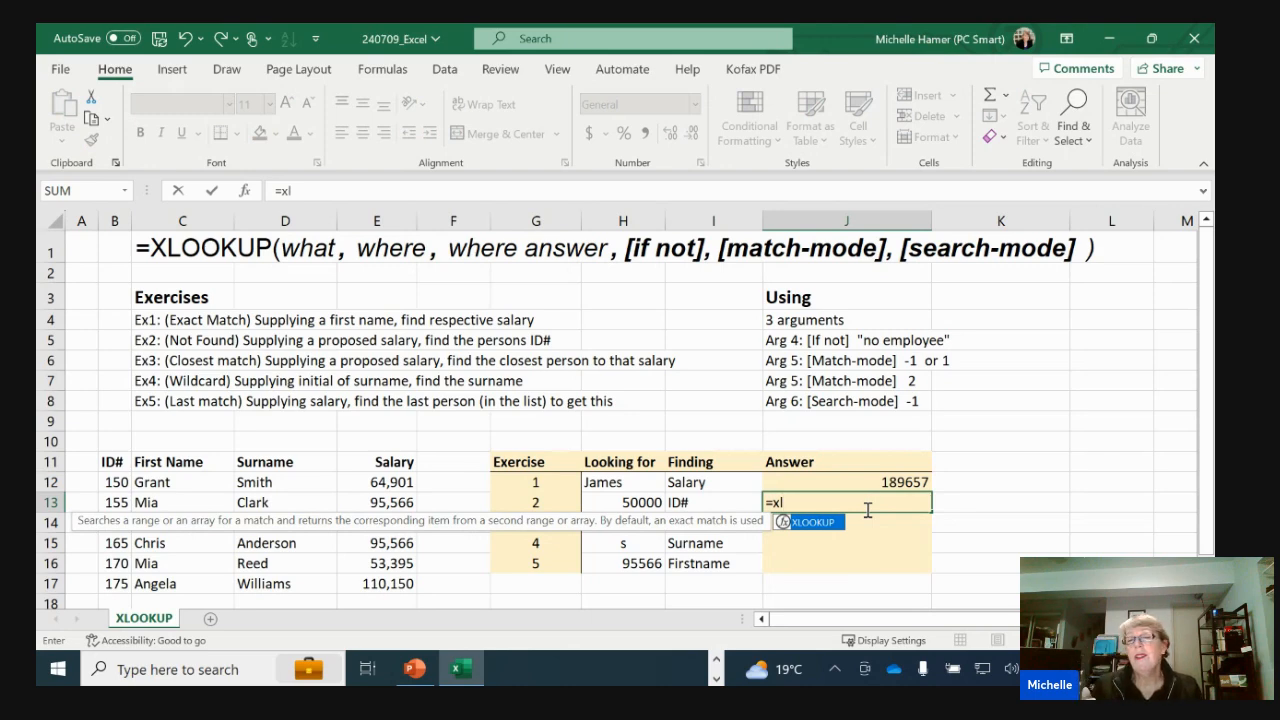
pyautogui.press('Tab')
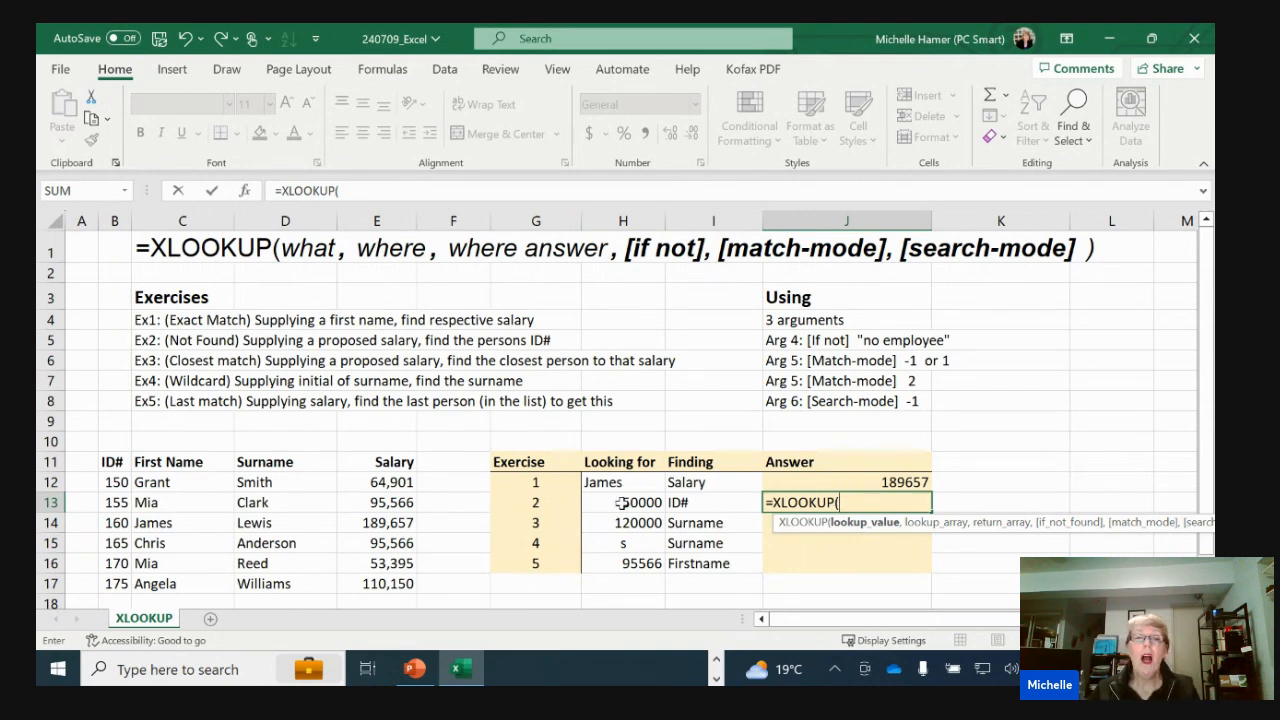
pyautogui.click(622, 502)
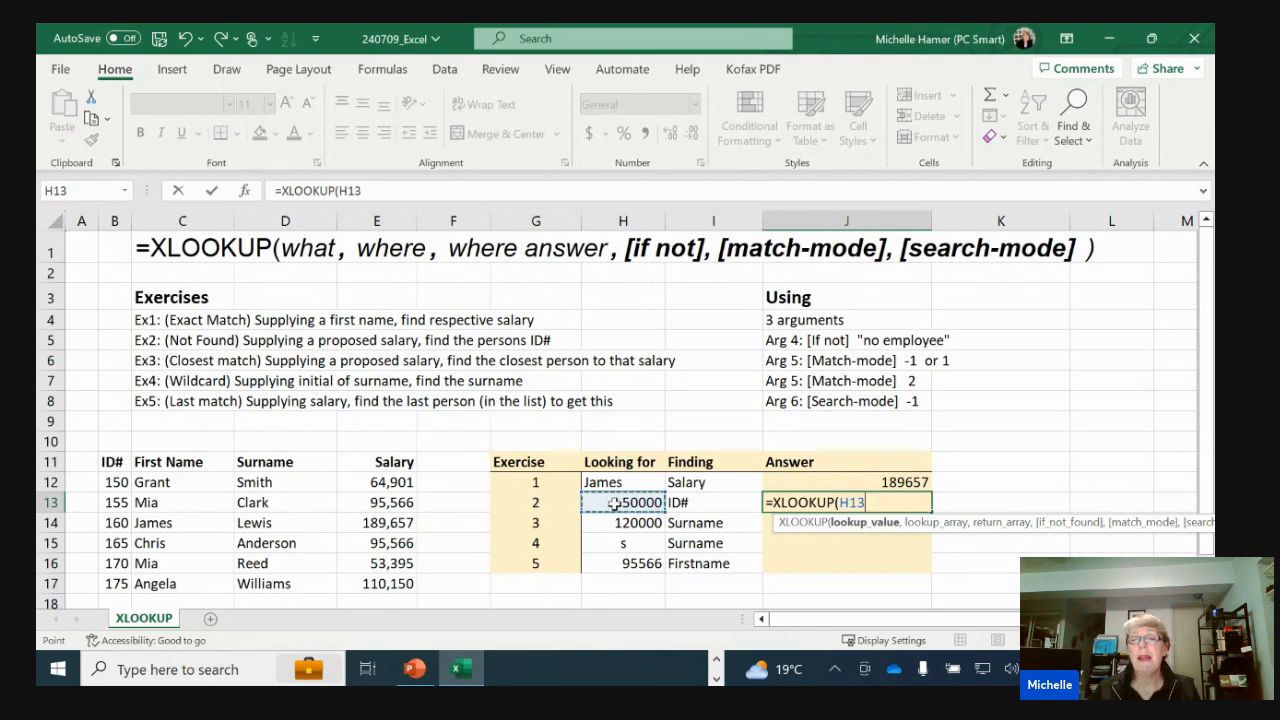
pyautogui.write(',')
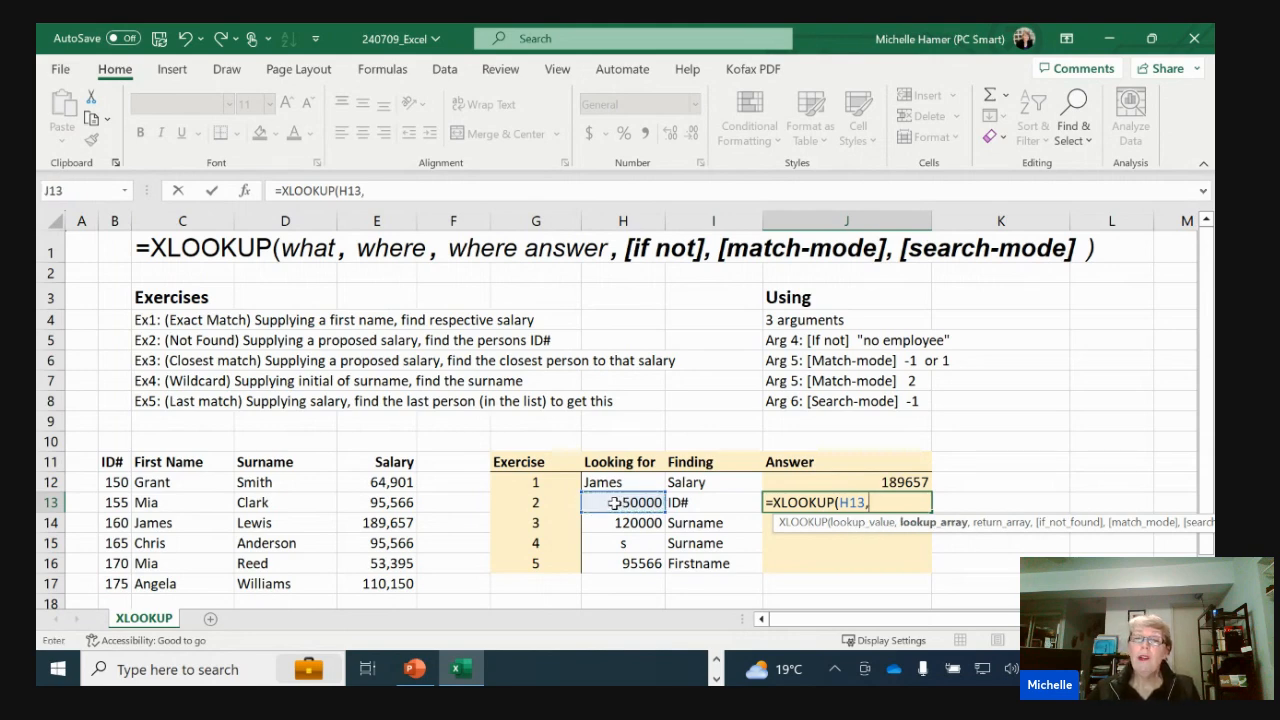
pyautogui.moveTo(382, 483); pyautogui.dragTo(373, 590)
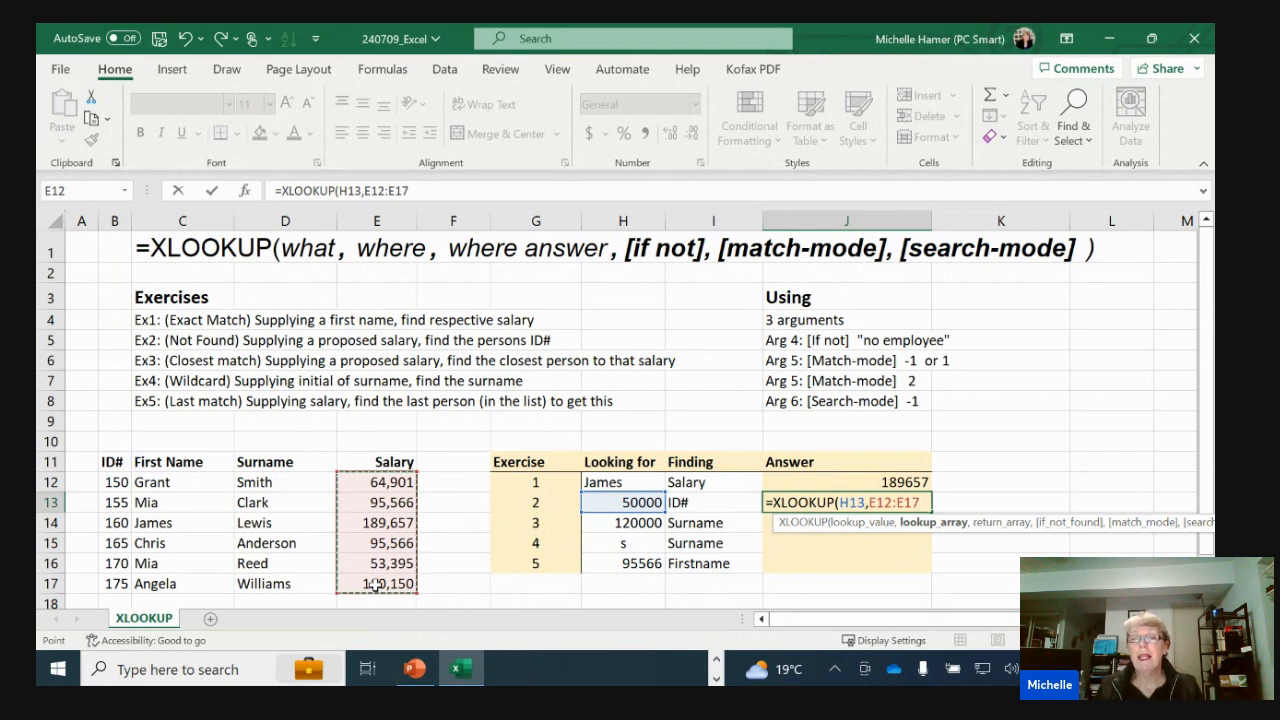
pyautogui.write(',')
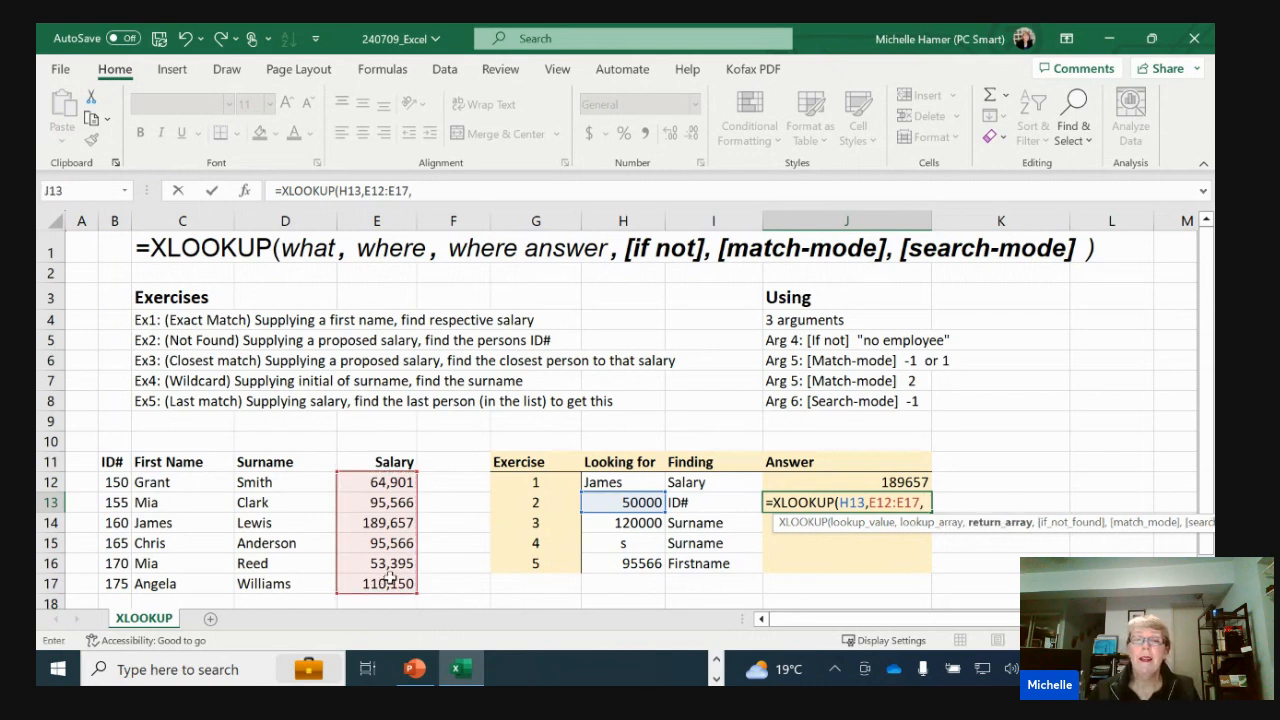
pyautogui.moveTo(118, 482); pyautogui.dragTo(123, 581)
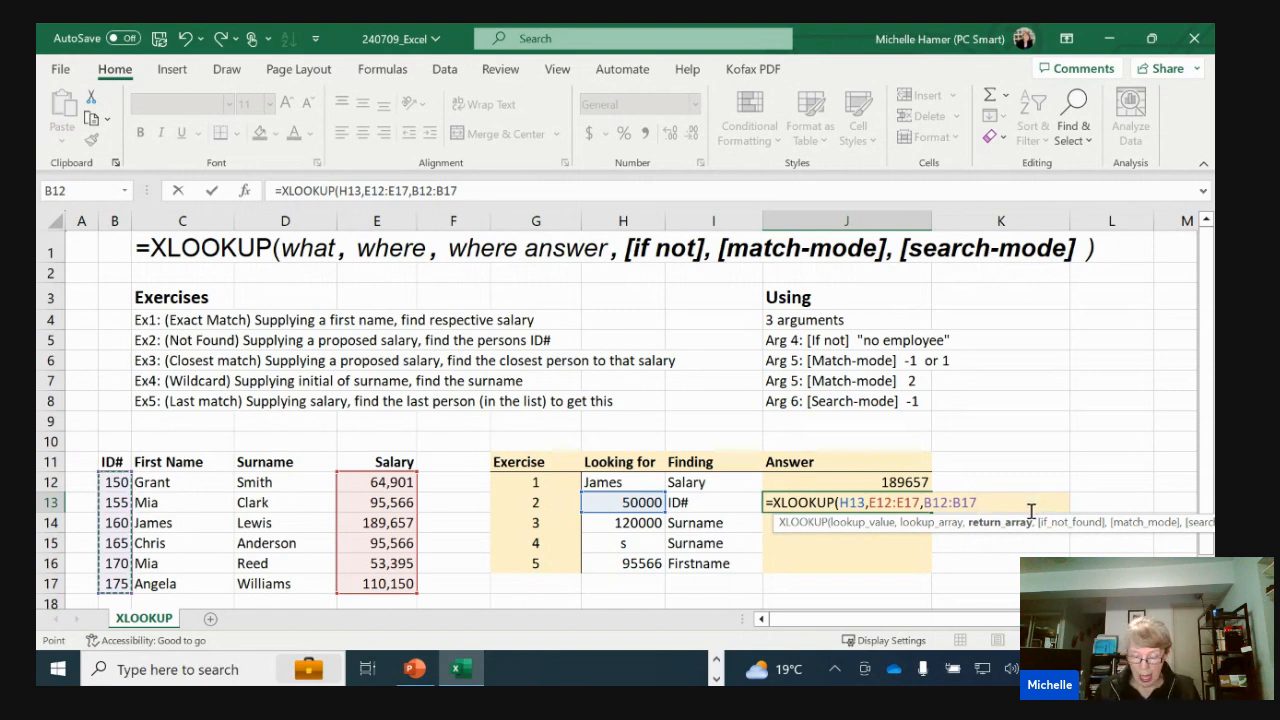
# Add "No Employee has that salary" as the if-not-found argument and complete the formula in J13
pyautogui.write(',')
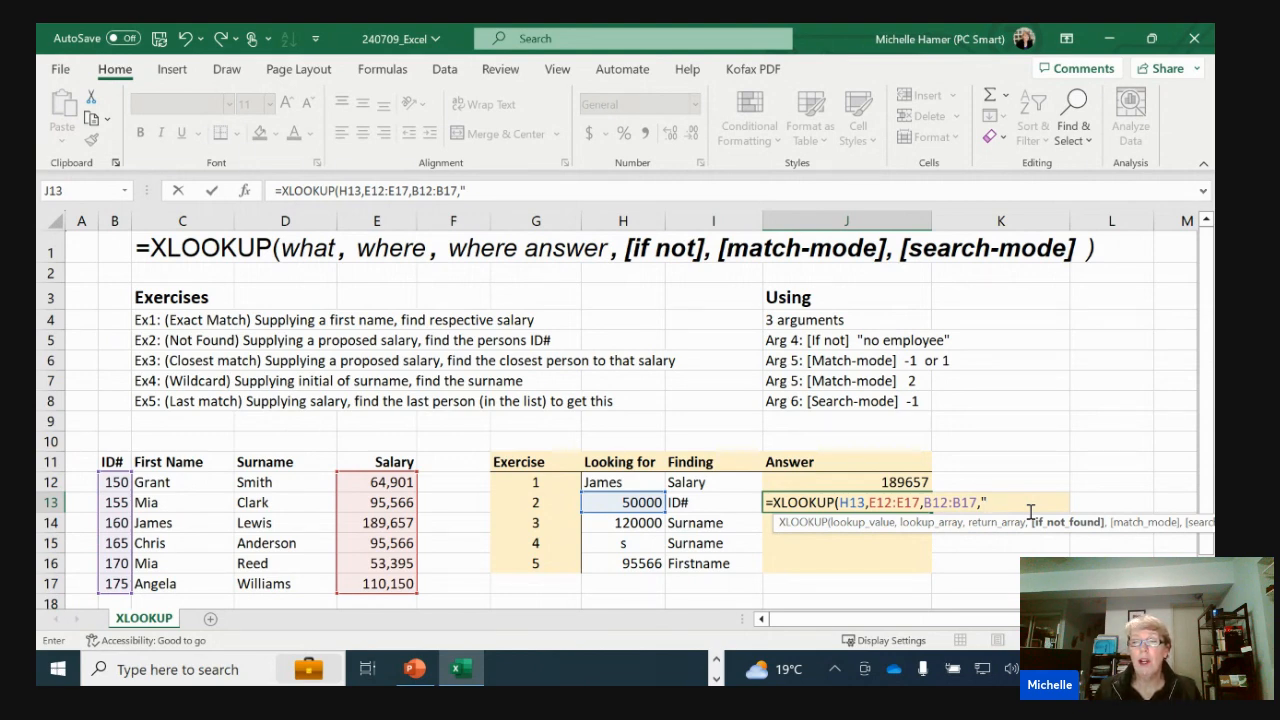
pyautogui.write('"No Empl')
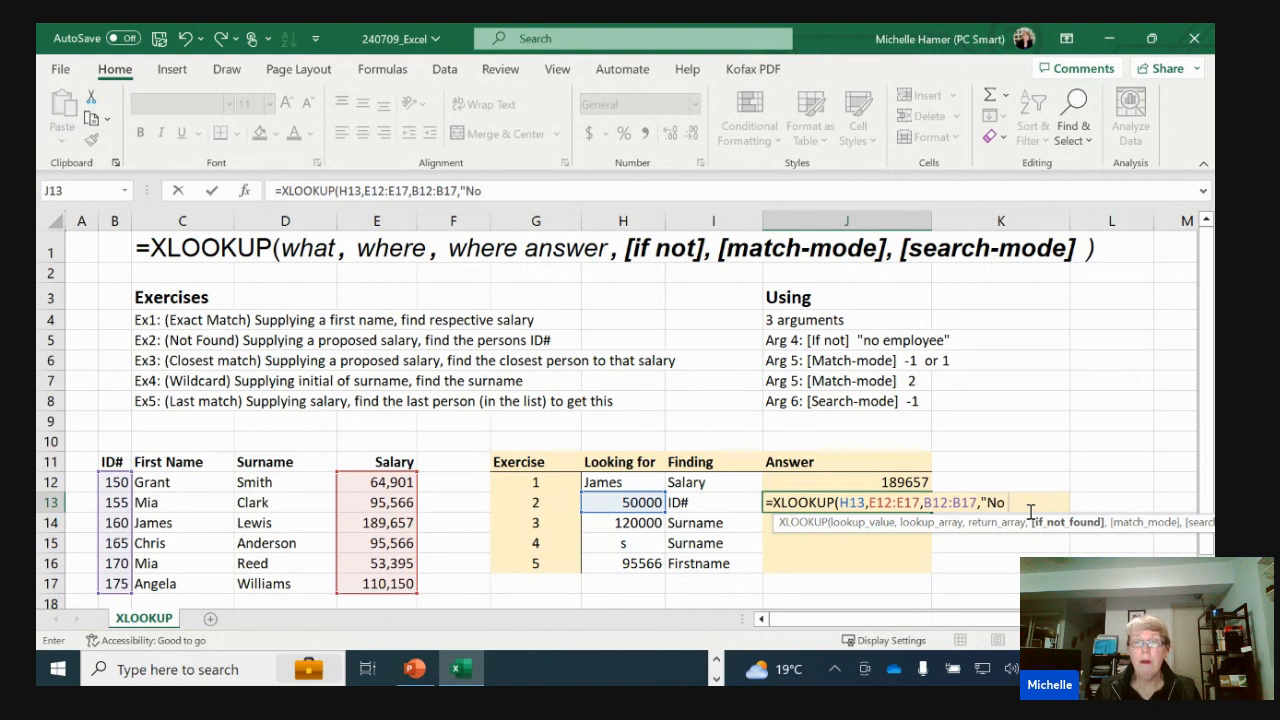
pyautogui.write('yee has nto')
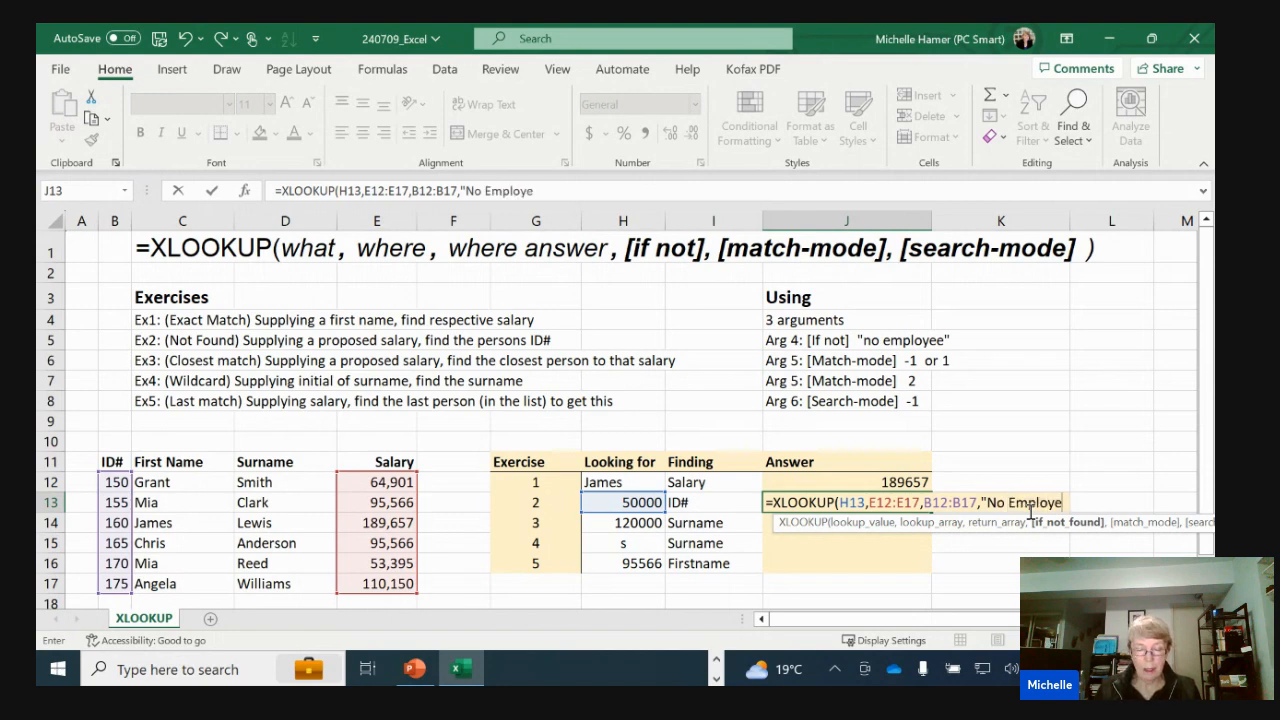
pyautogui.press('BackSpace')
pyautogui.press('BackSpace')
pyautogui.press('BackSpace')
pyautogui.write('that num')
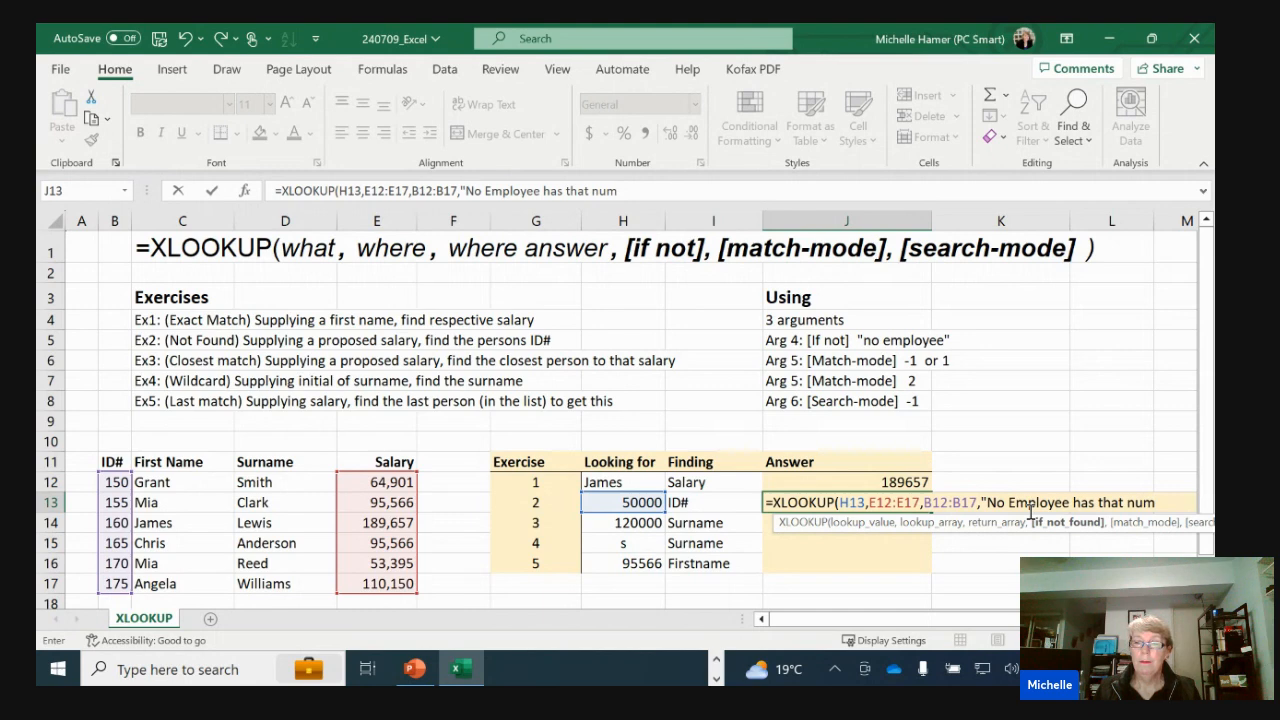
pyautogui.press('BackSpace')
pyautogui.press('BackSpace')
pyautogui.press('BackSpace')
pyautogui.write('salary"')
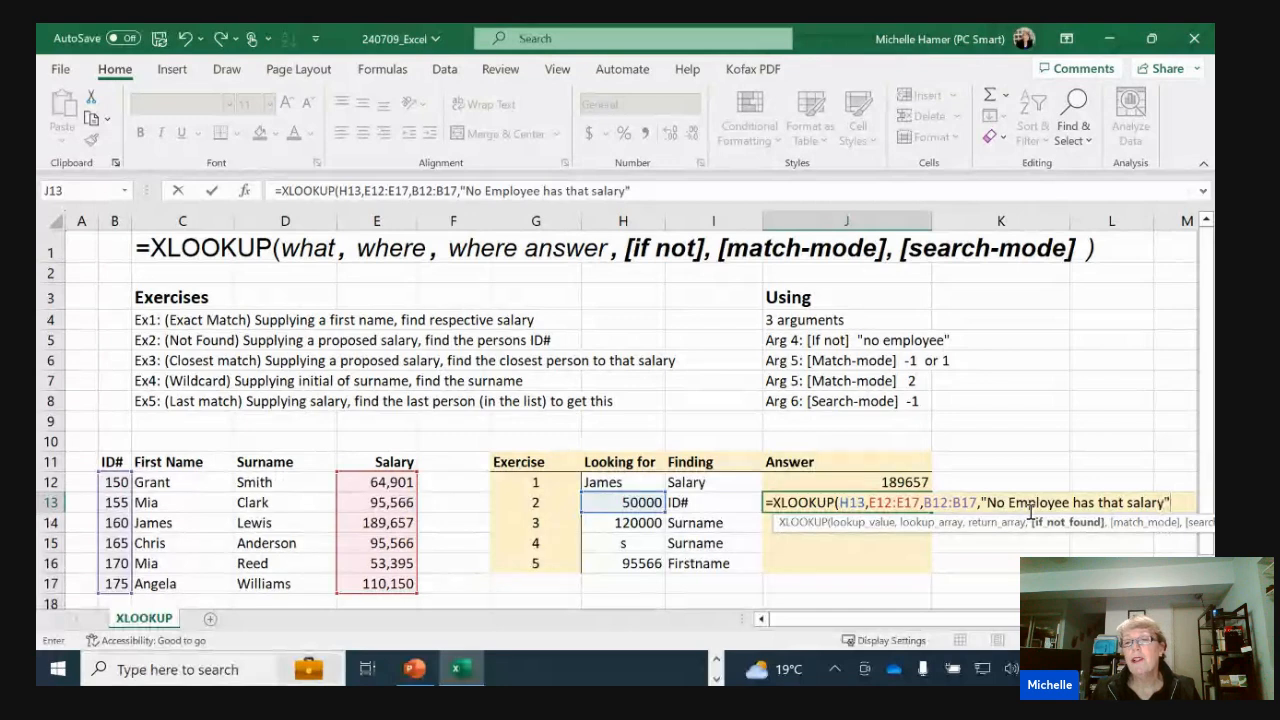
pyautogui.hotkey('ctrl', 'Return')
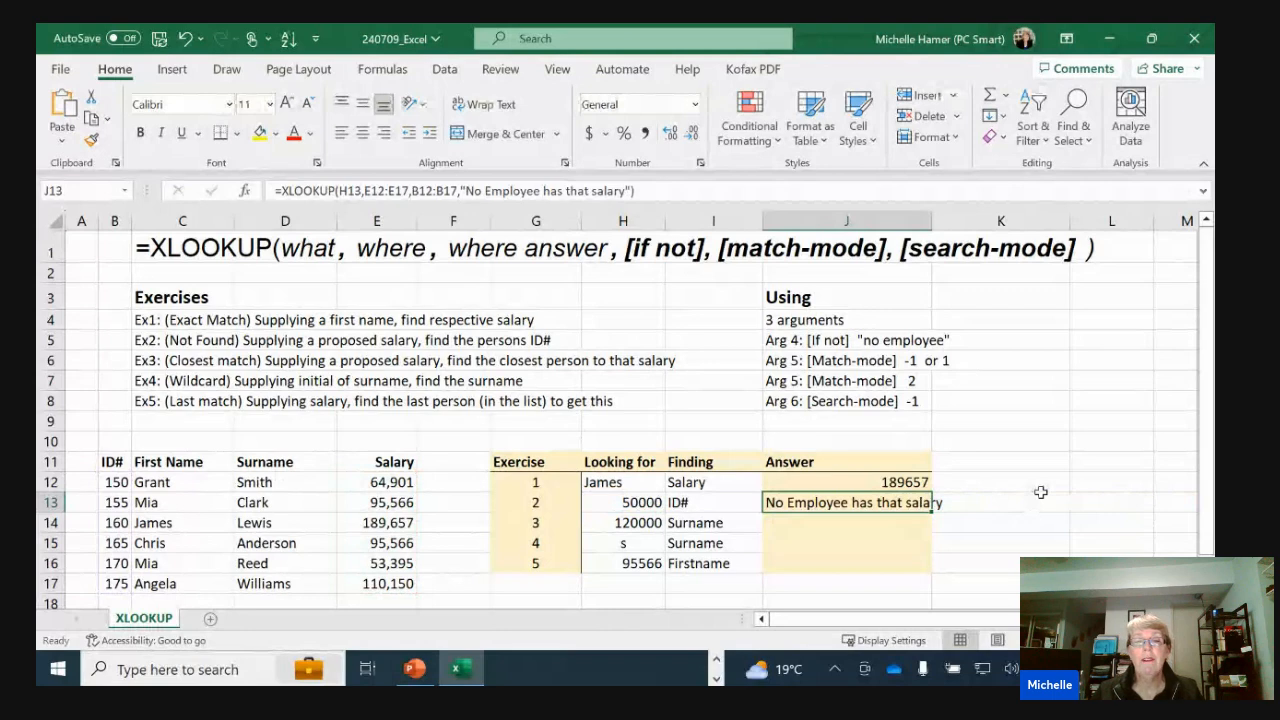
# Change the exercise 2 lookup salary in H13 to 95566 and check the answer against the first matching salary and its ID
pyautogui.click(600, 502)
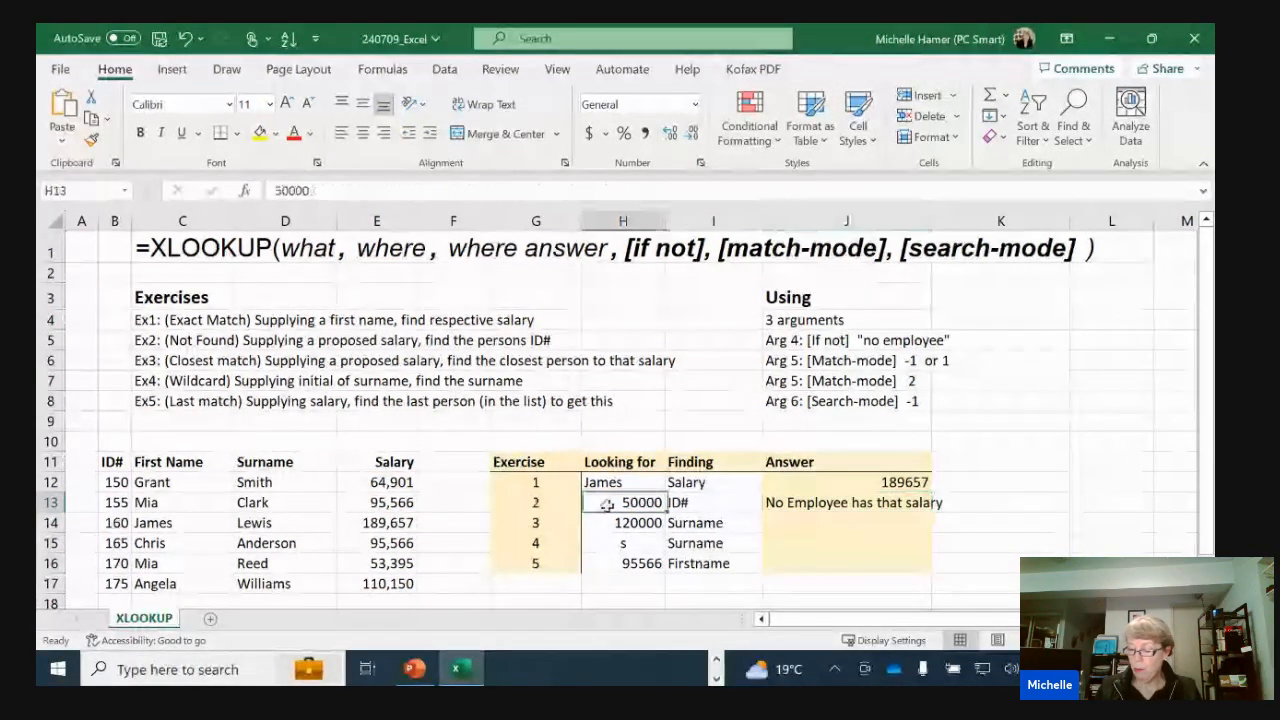
pyautogui.write('95566')
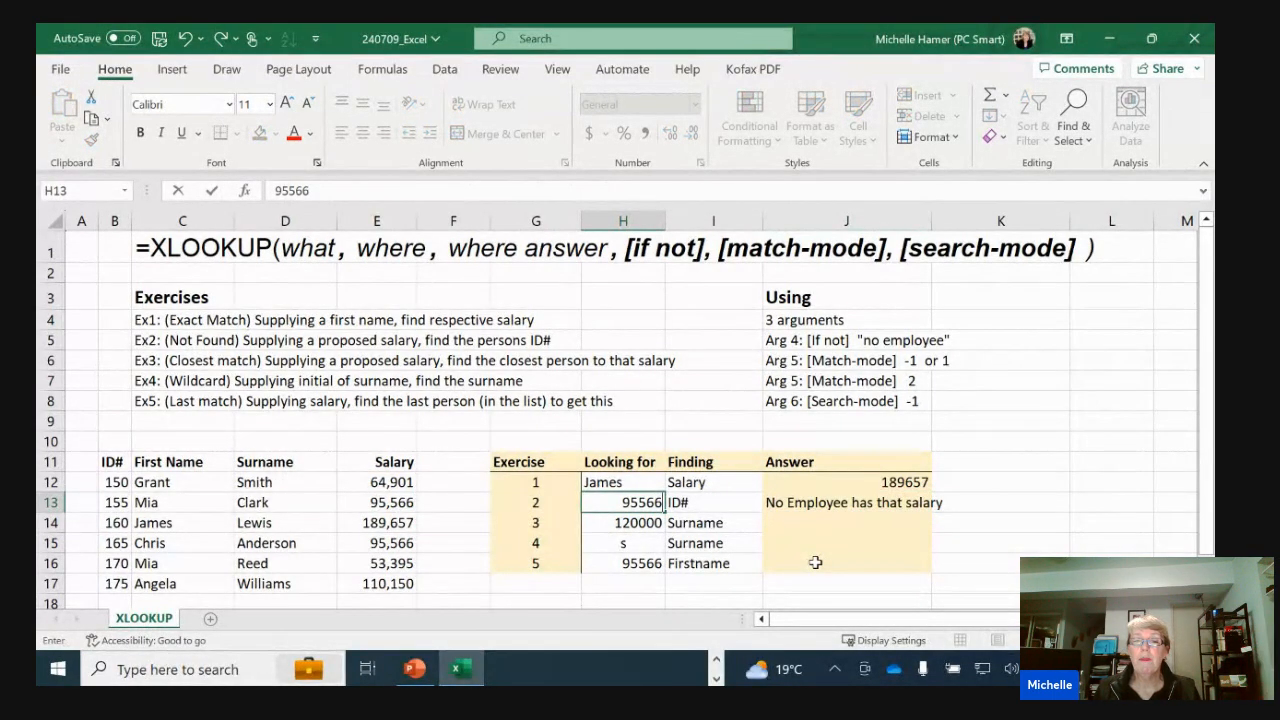
pyautogui.press('Return')
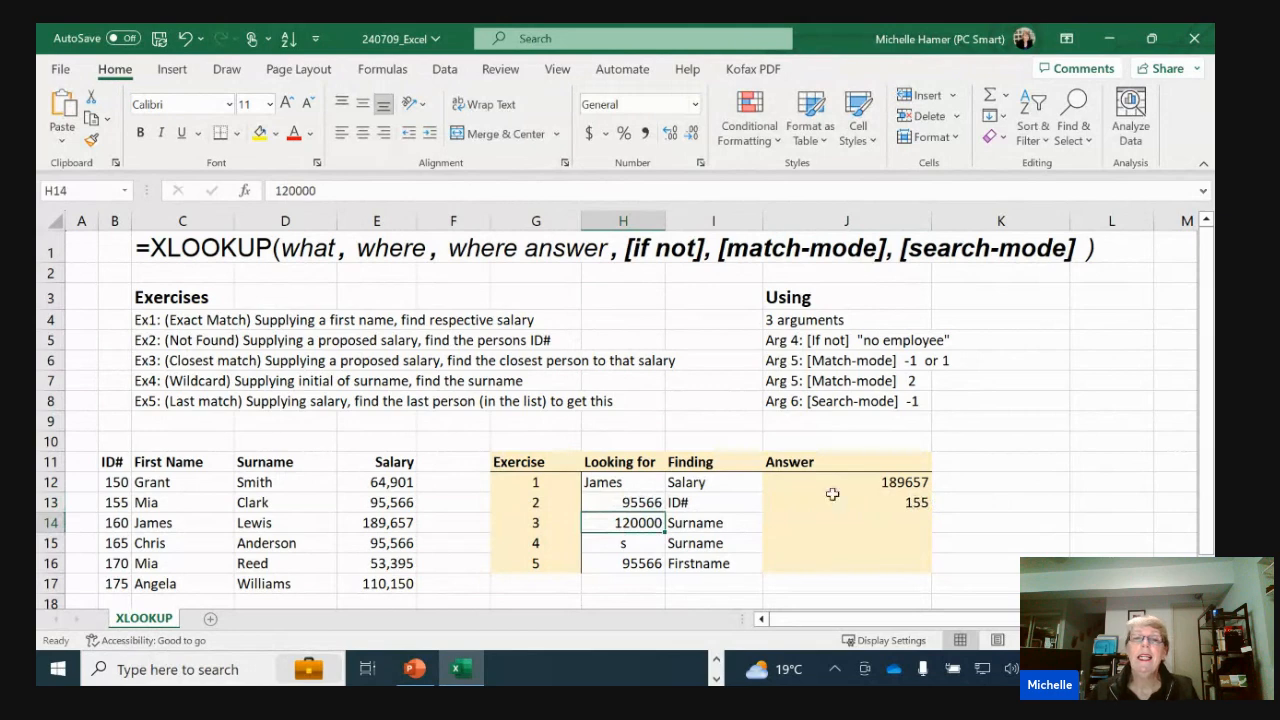
pyautogui.click(371, 503)
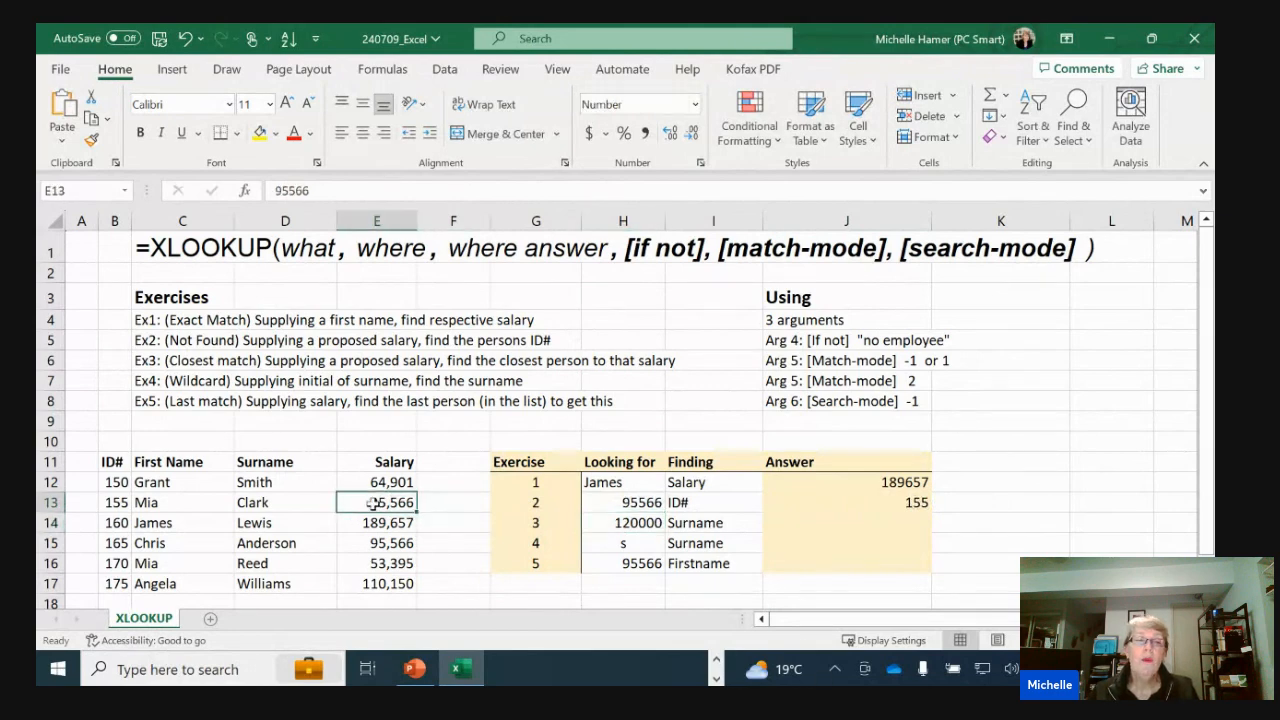
pyautogui.click(118, 502)
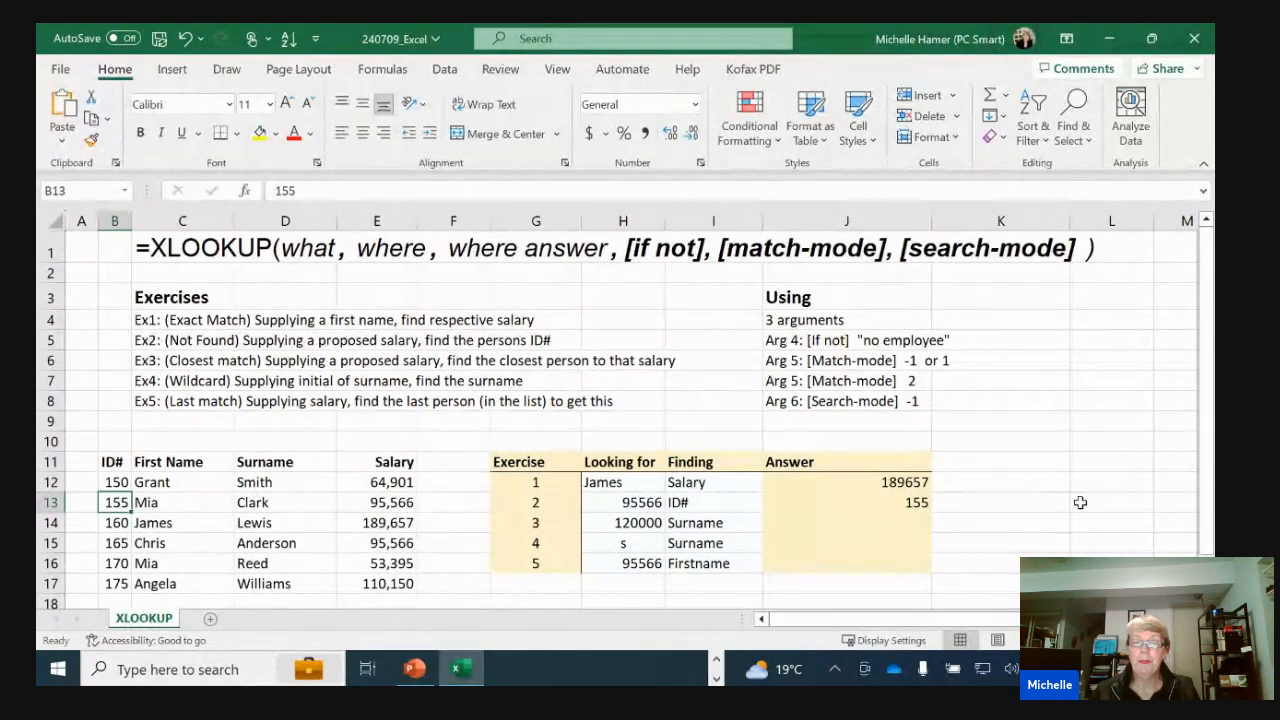
# Begin an XLOOKUP formula in J14 that looks up H14 in E12:E17 and returns the surname from D12:D17
pyautogui.click(840, 523)
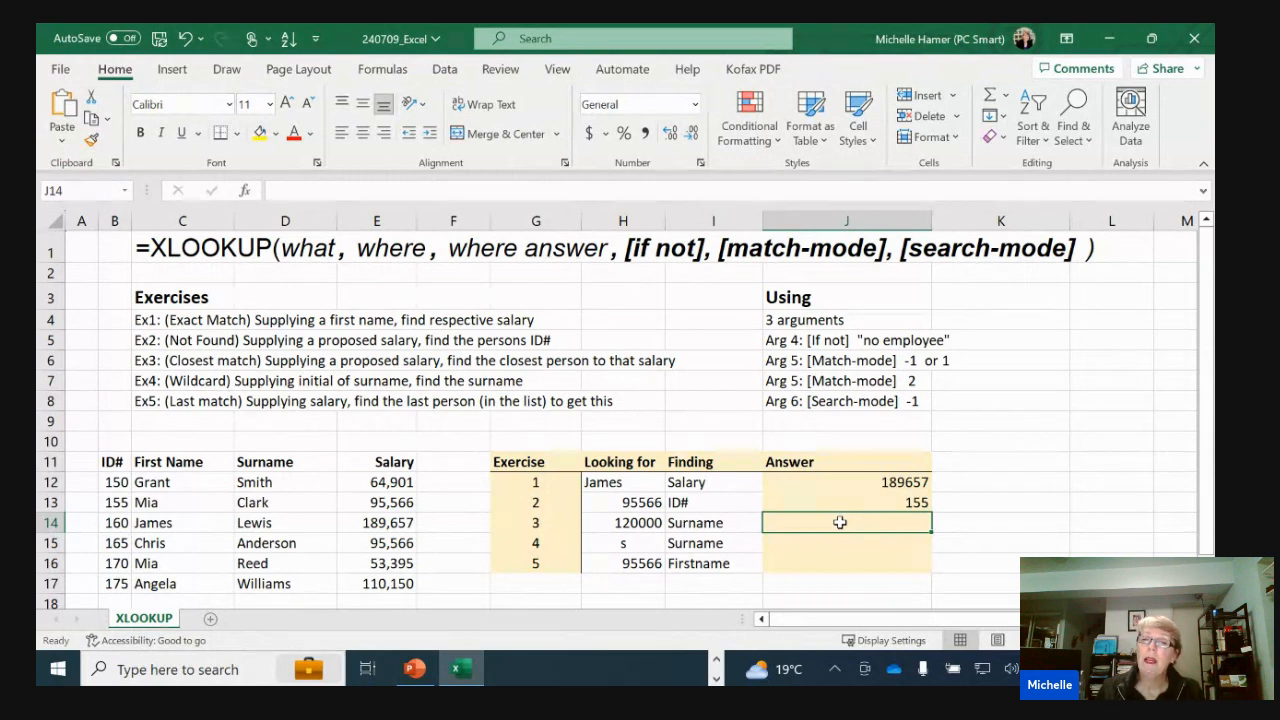
pyautogui.doubleClick(840, 522)
pyautogui.write('=xl')
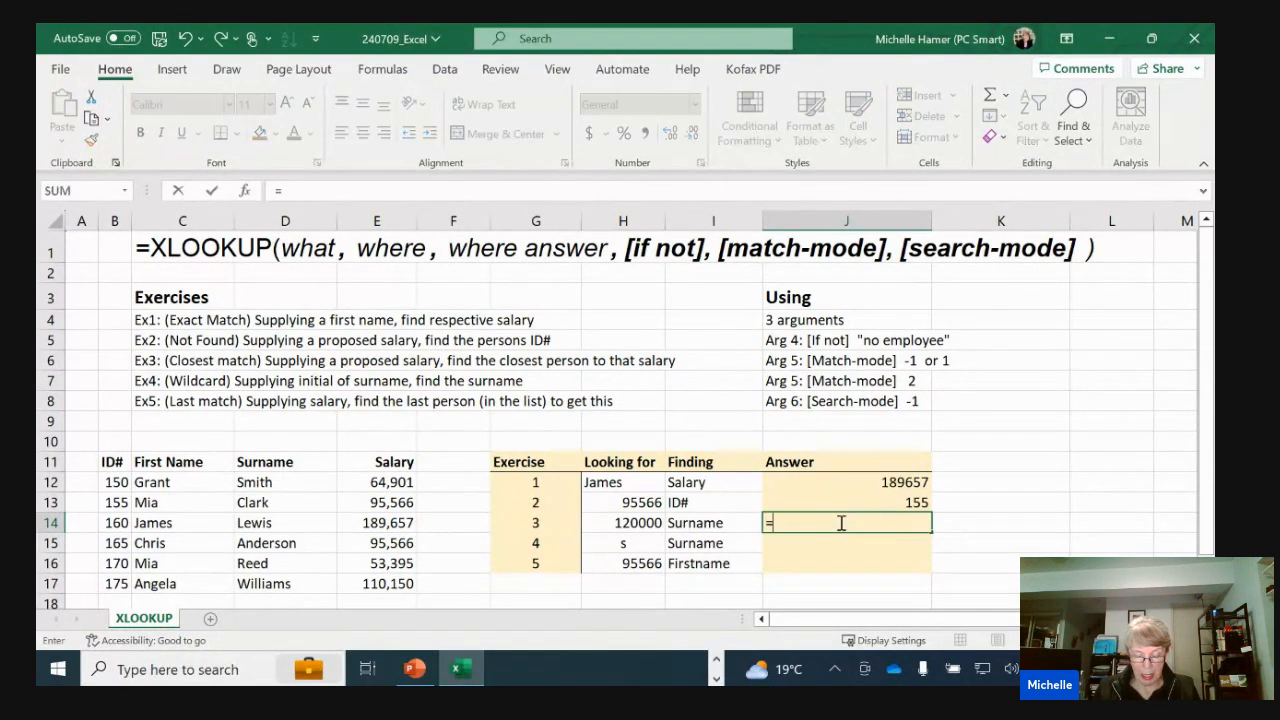
pyautogui.press('Tab')
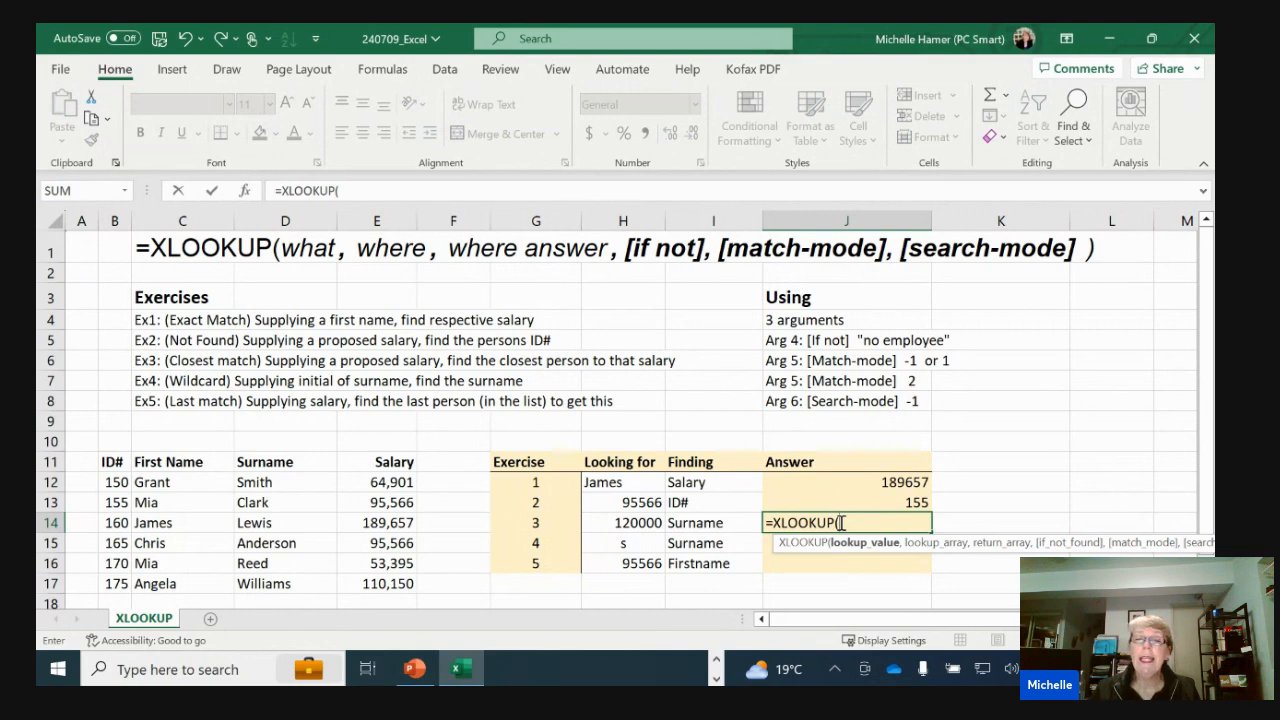
pyautogui.click(630, 520)
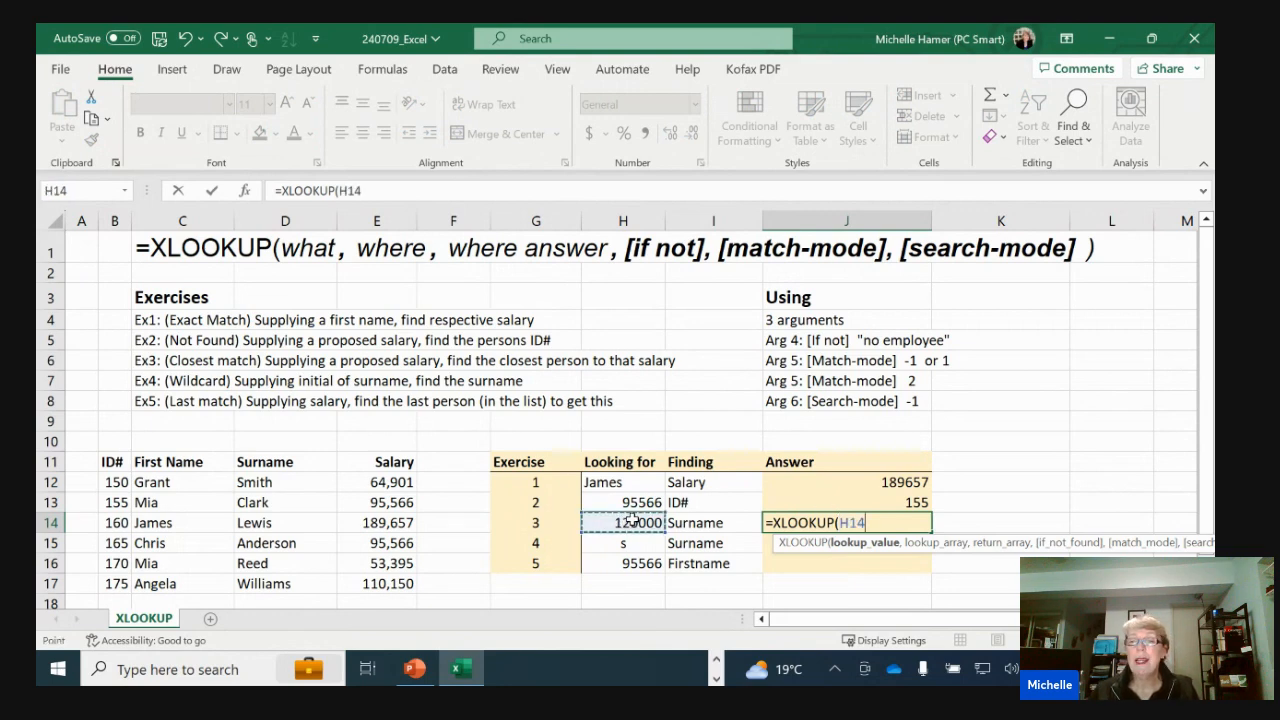
pyautogui.write(',')
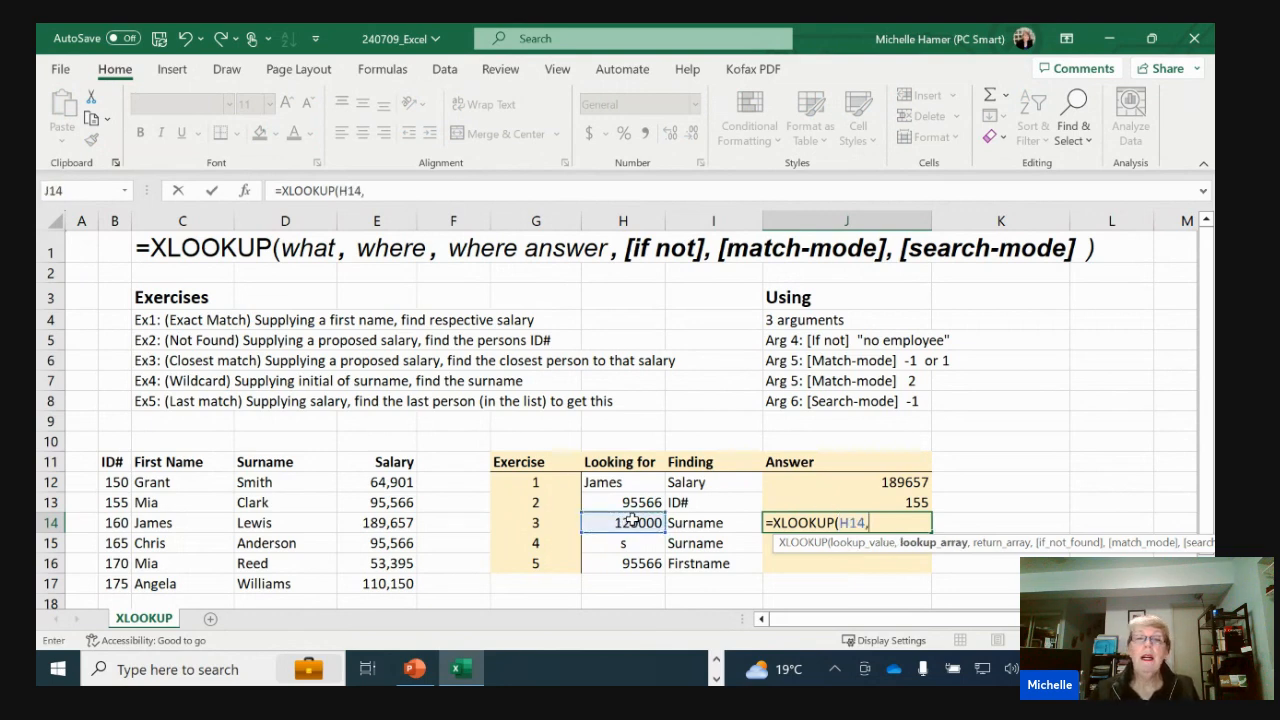
pyautogui.moveTo(393, 482); pyautogui.dragTo(391, 587)
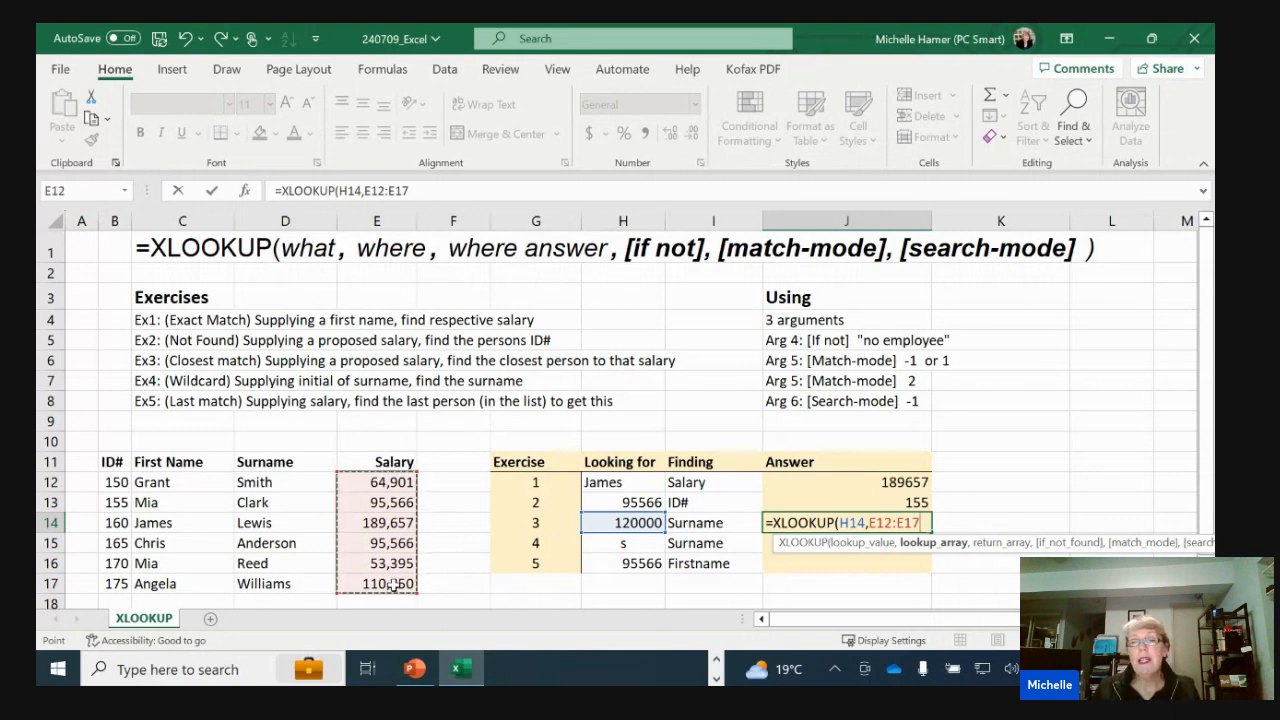
pyautogui.write(',')
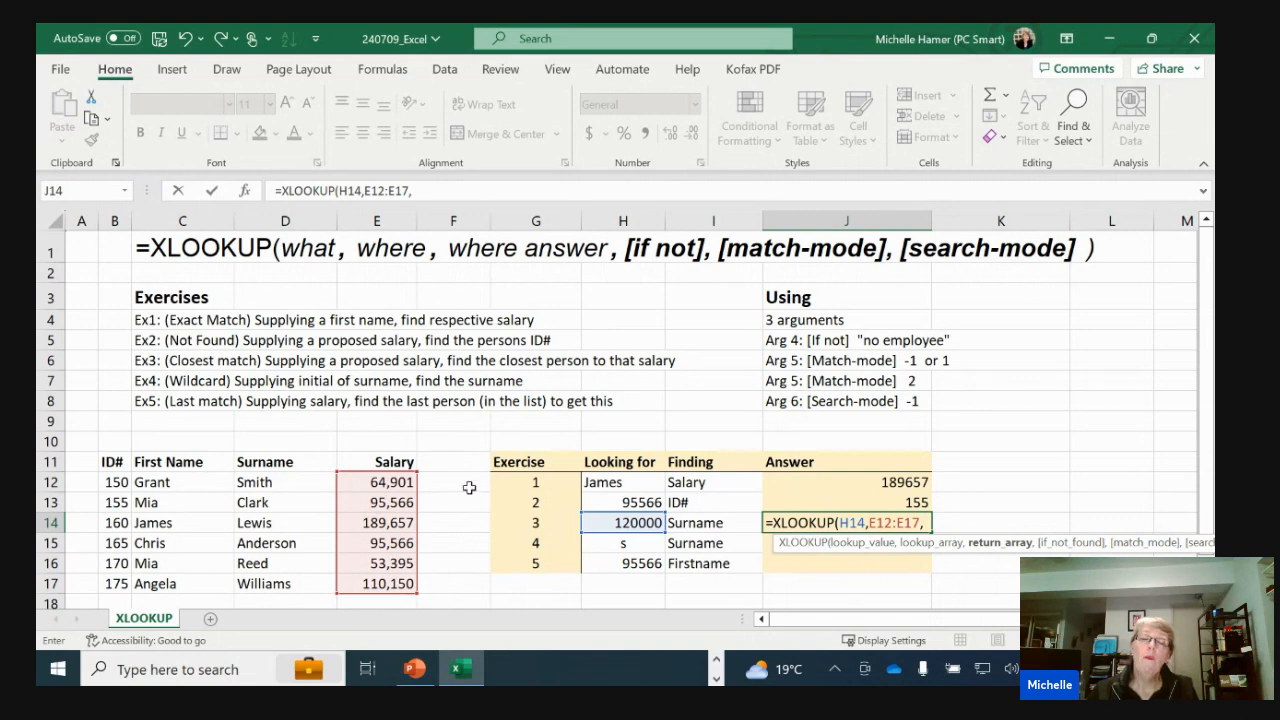
pyautogui.moveTo(300, 484); pyautogui.dragTo(290, 584)
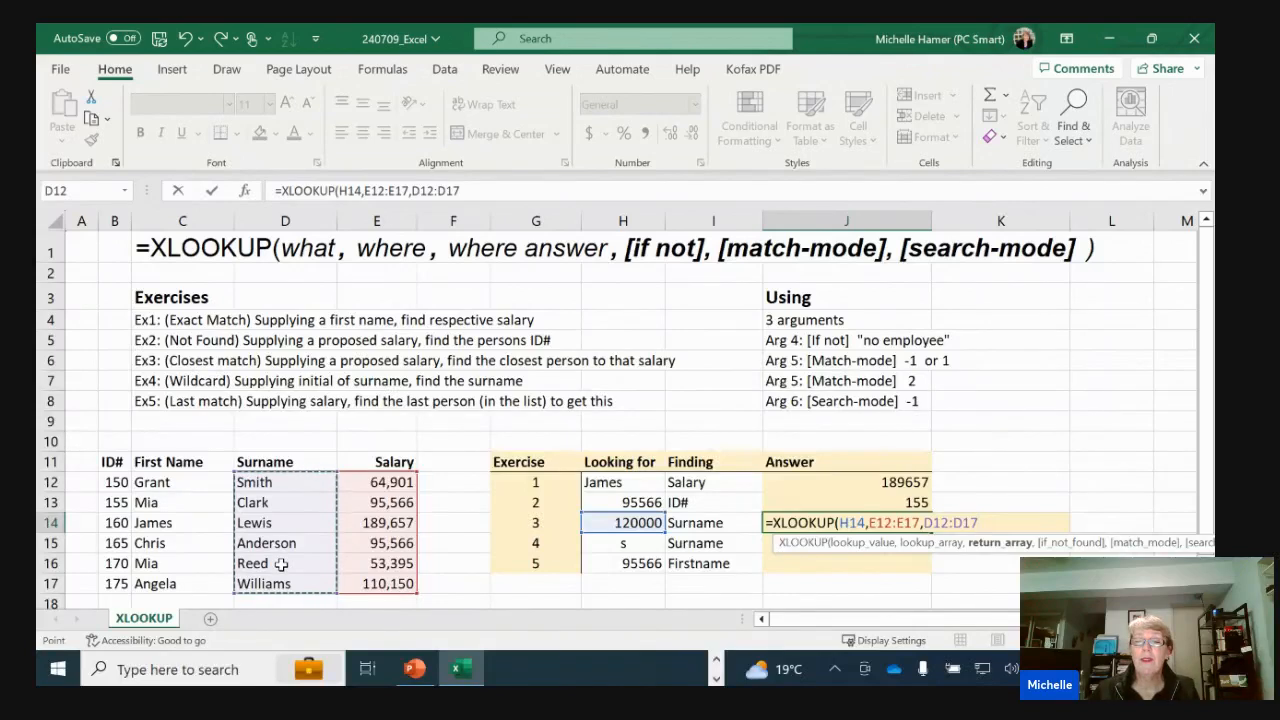
# Leave the if-not-found argument empty, set the match mode to -1 (exact match or next smaller item), and complete the formula in J14
pyautogui.write(',')
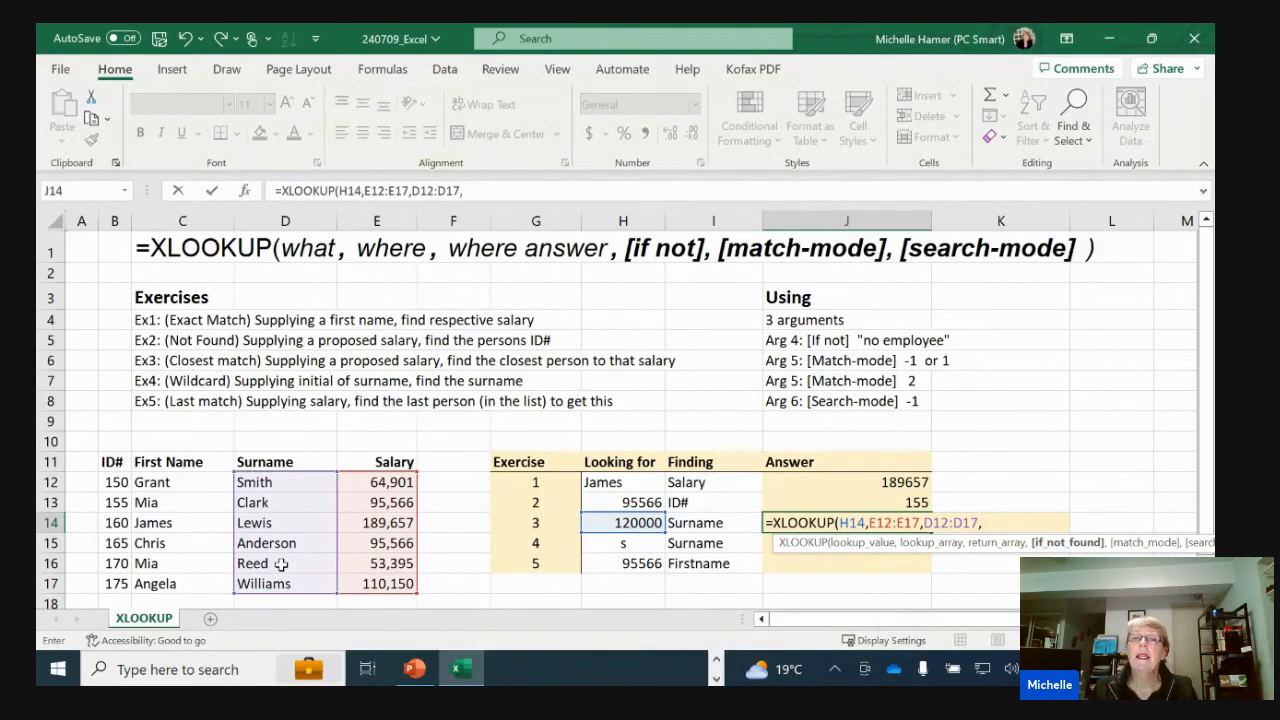
pyautogui.write(',')
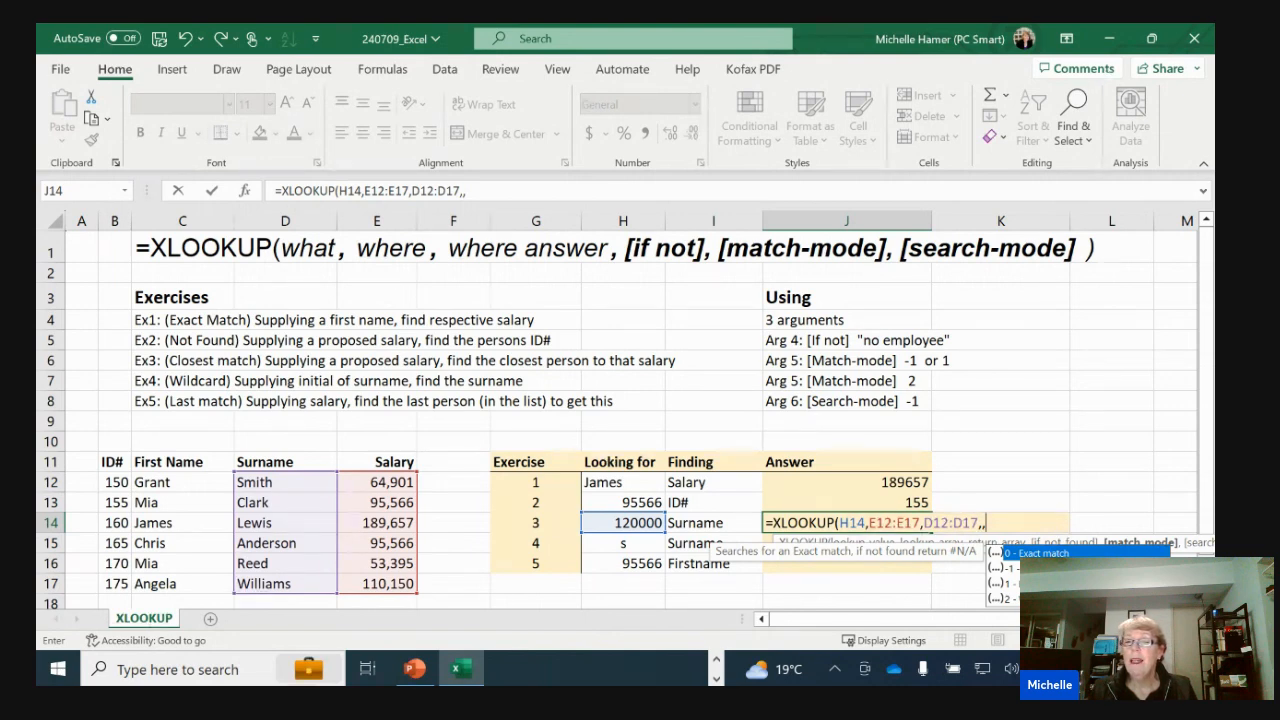
pyautogui.press('Down')
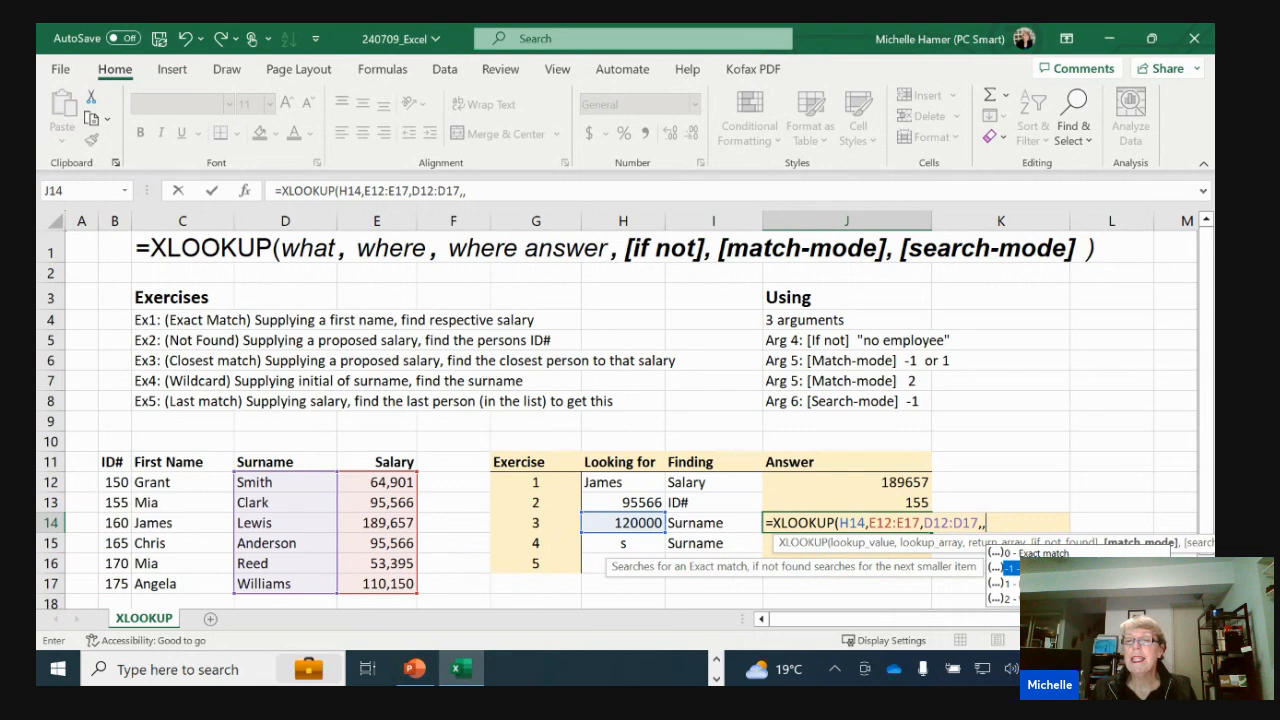
pyautogui.write('-1')
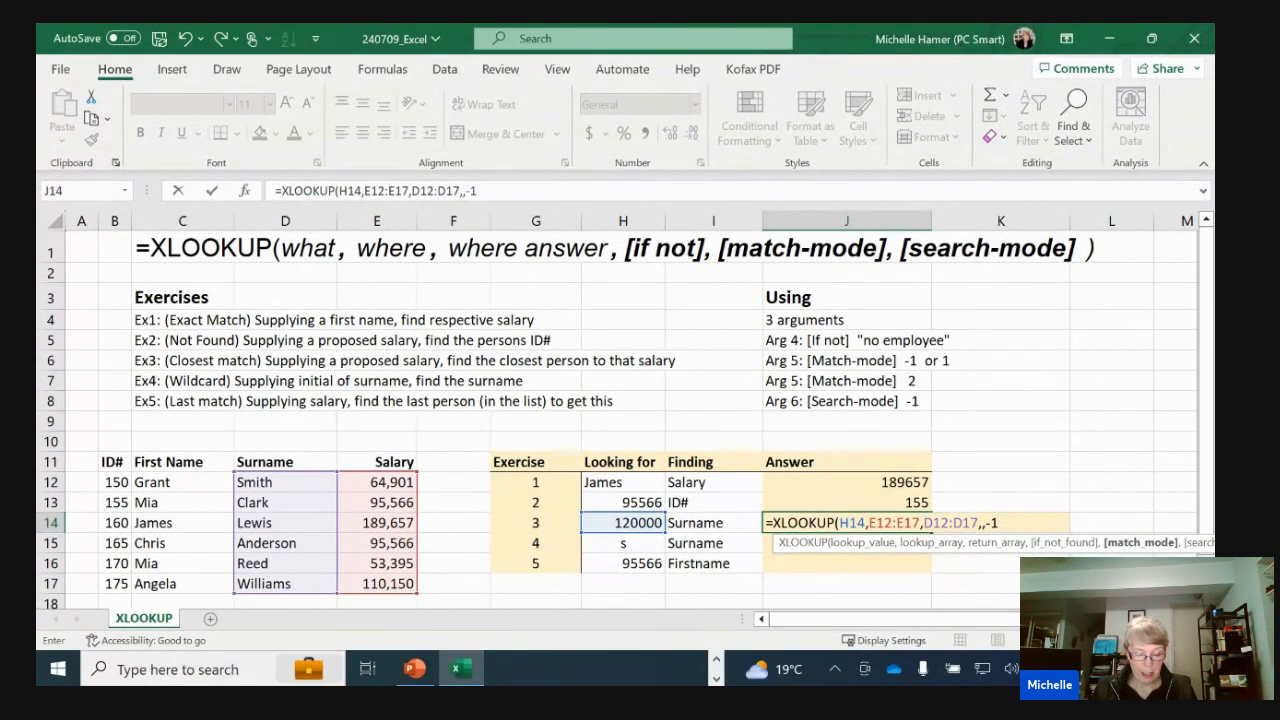
pyautogui.hotkey('ctrl', 'Return')
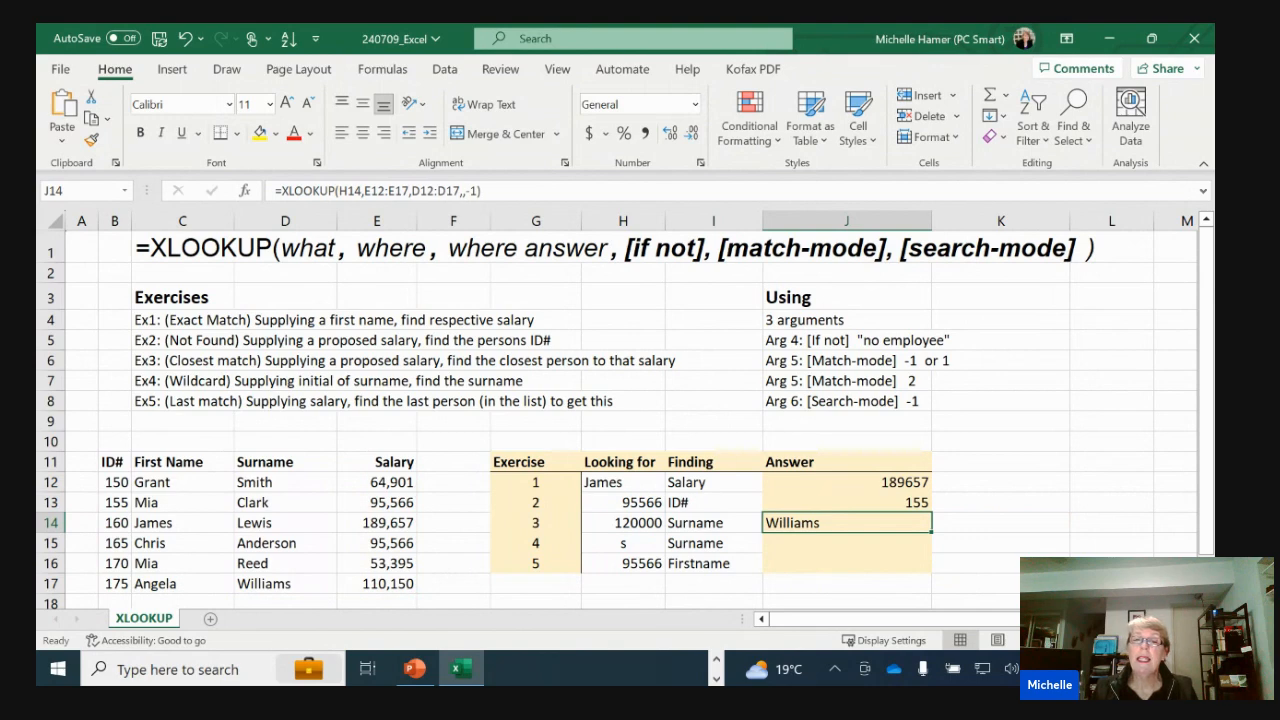
# Check the exercise 3 answer against the salaries in E12:E17, looking for the closest one below 120000
pyautogui.click(373, 526)
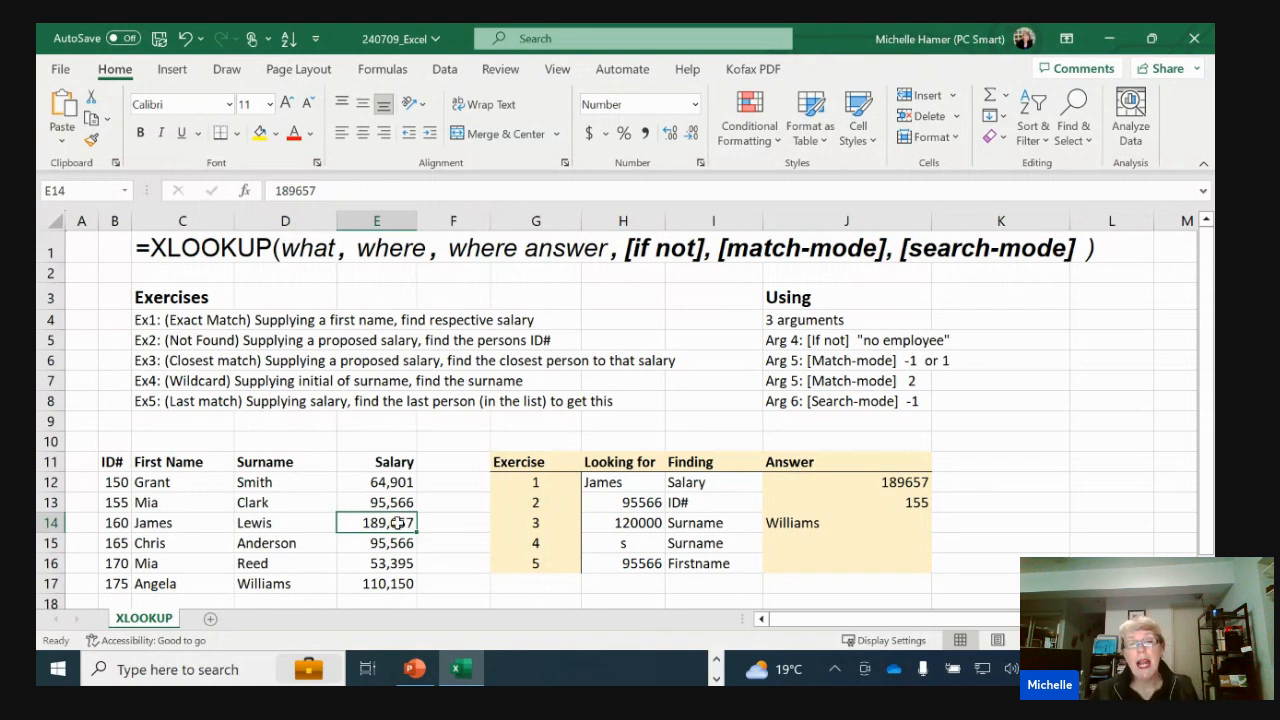
pyautogui.click(398, 502)
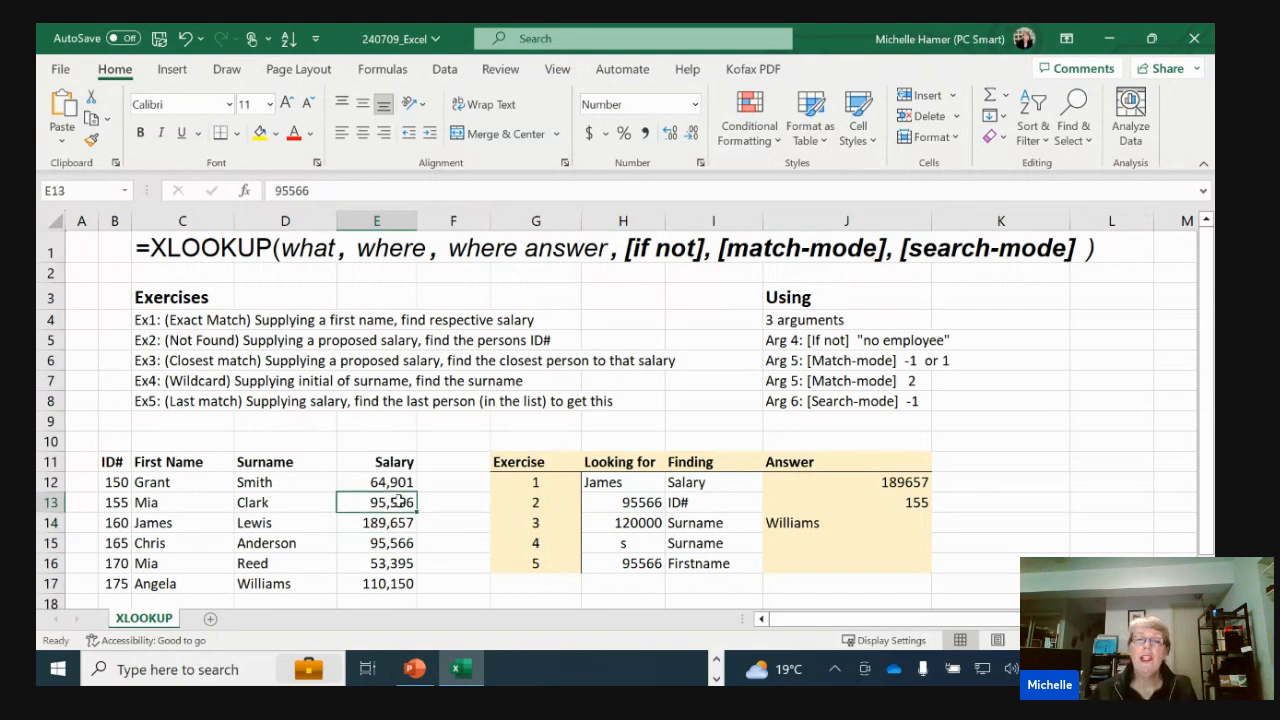
pyautogui.moveTo(392, 482); pyautogui.dragTo(394, 583)
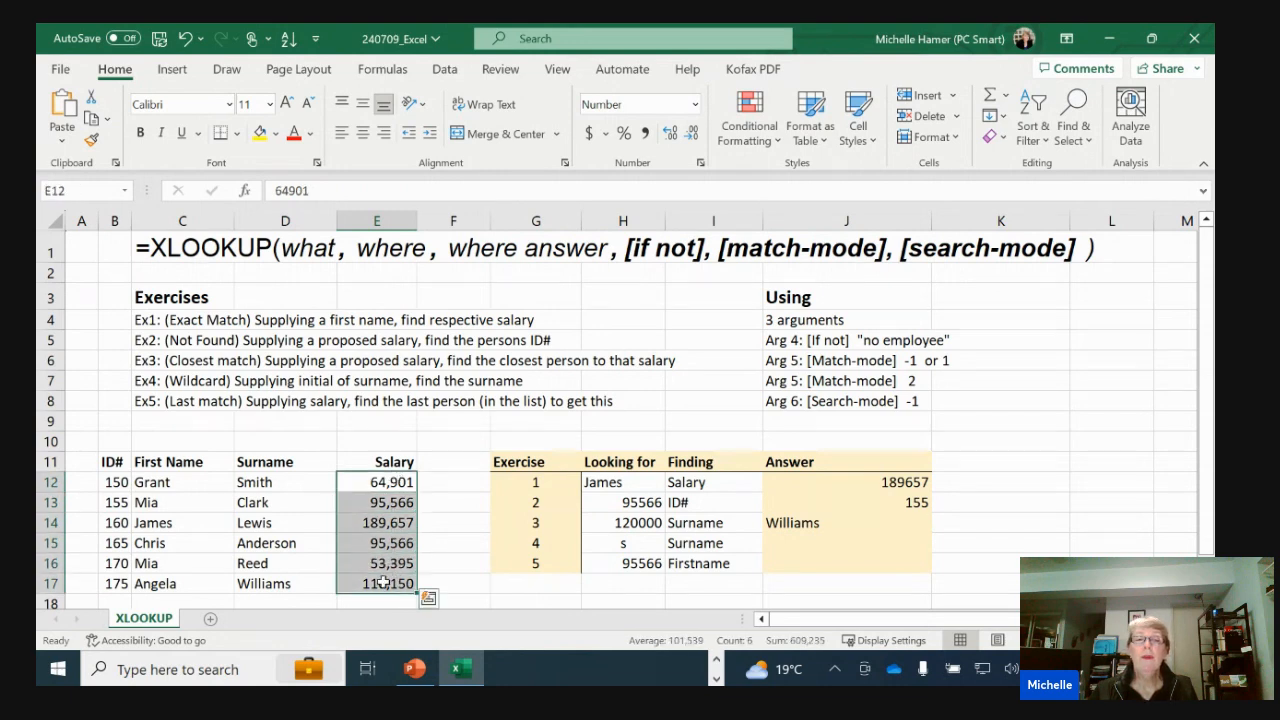
pyautogui.click(373, 585)
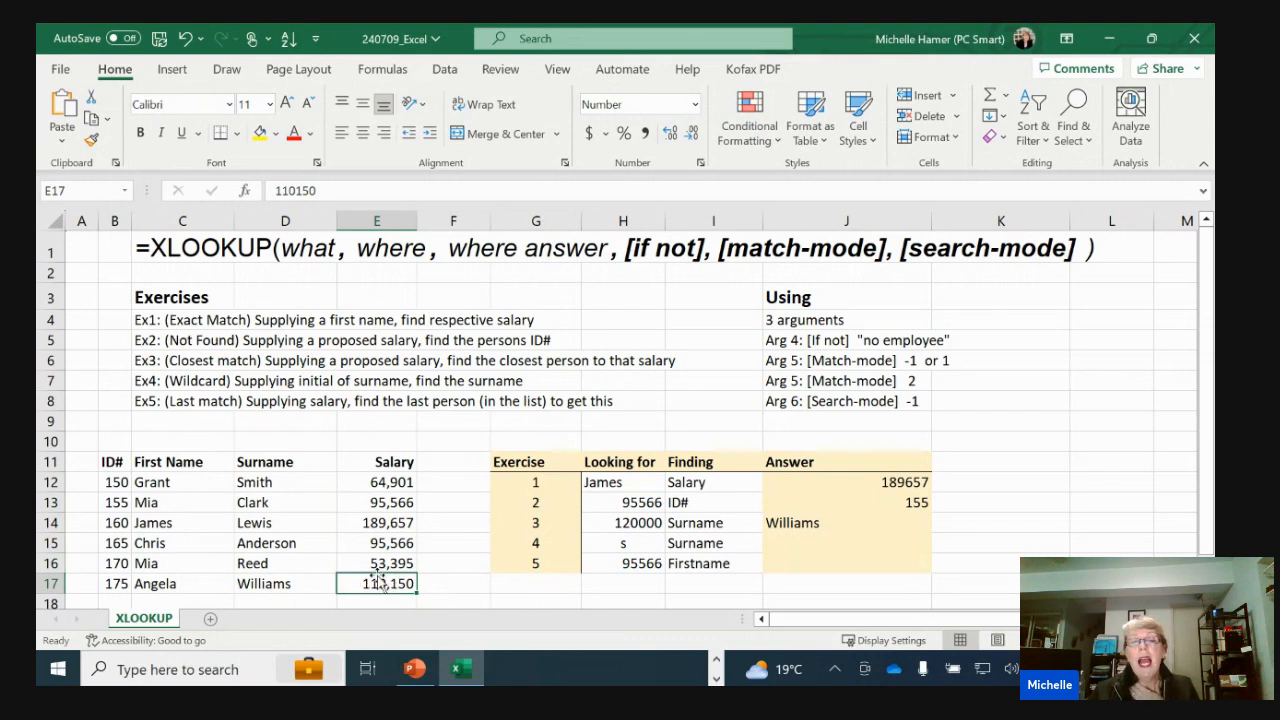
# Change the match mode in the J14 formula to 1 and check the answer against the next larger salary and its surname
pyautogui.click(799, 524)
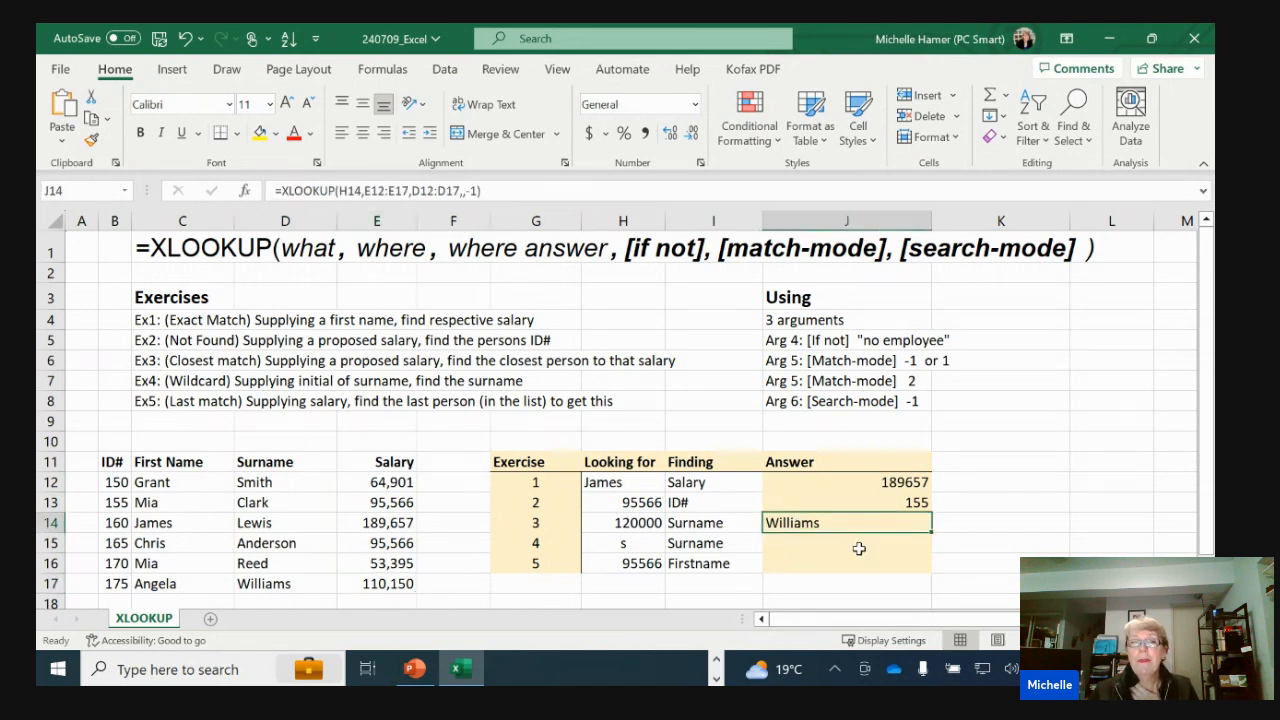
pyautogui.click(468, 190)
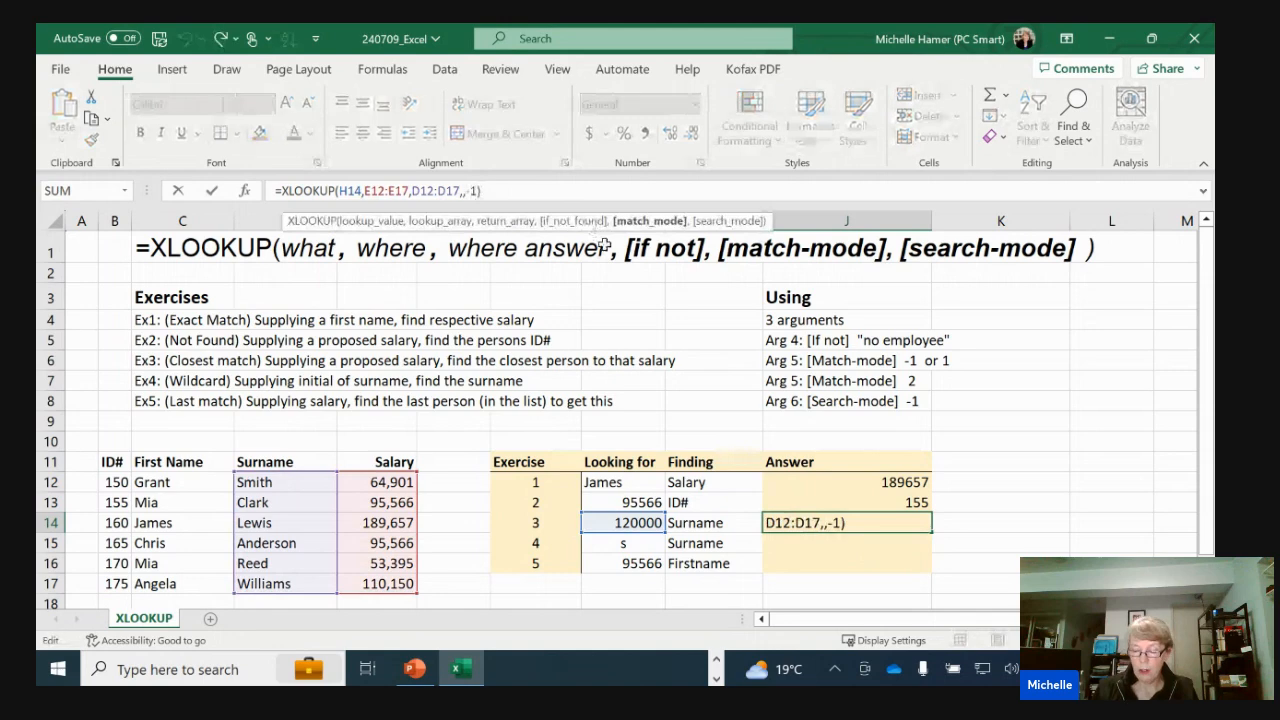
pyautogui.press('Delete')
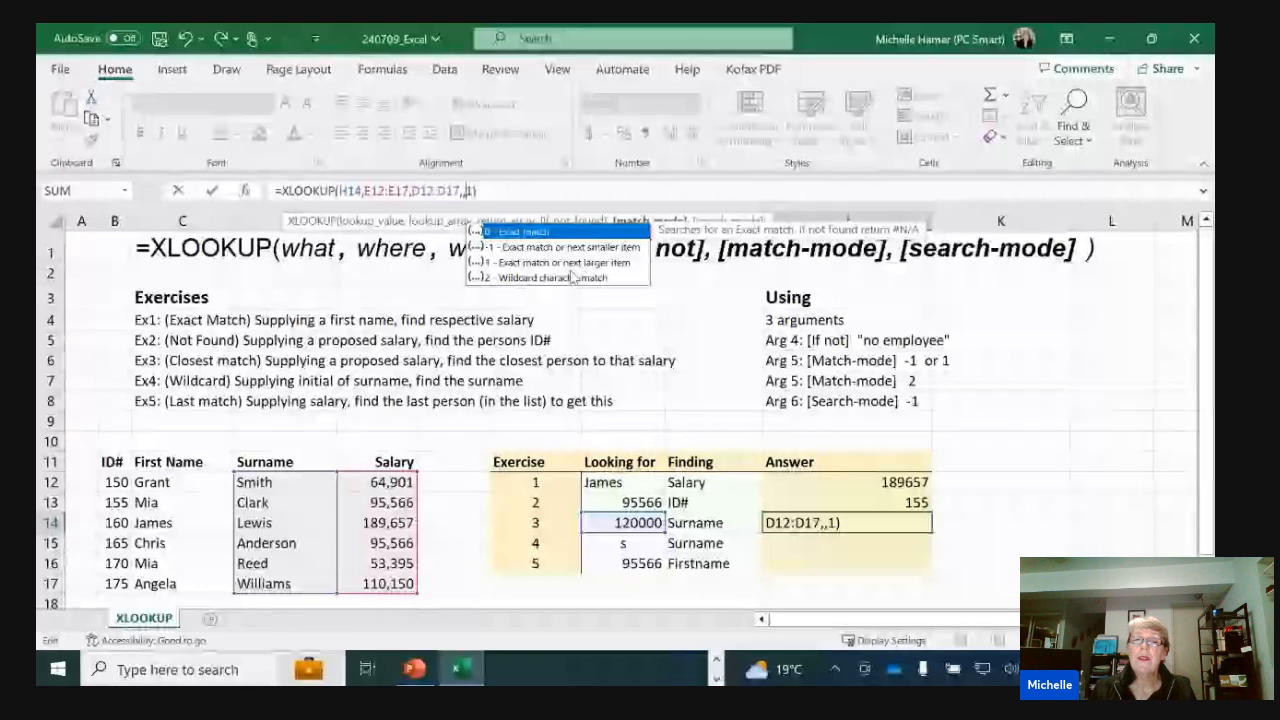
pyautogui.press('Return')
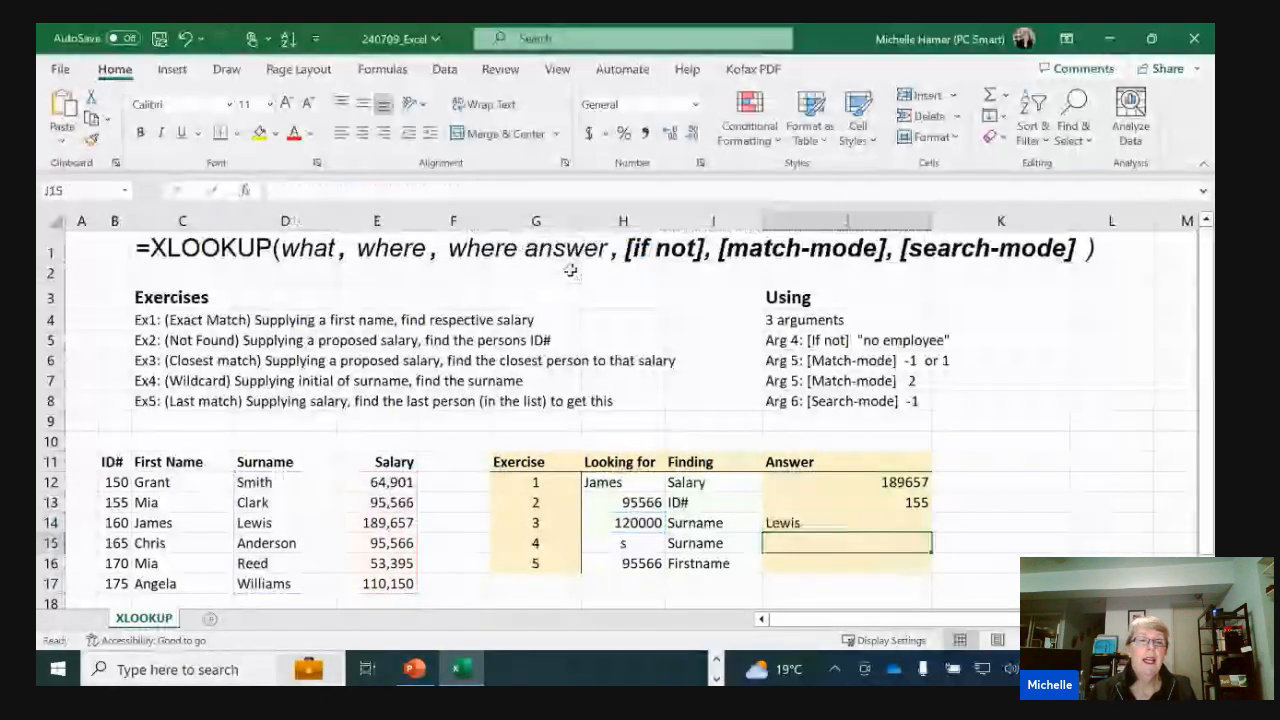
pyautogui.click(375, 523)
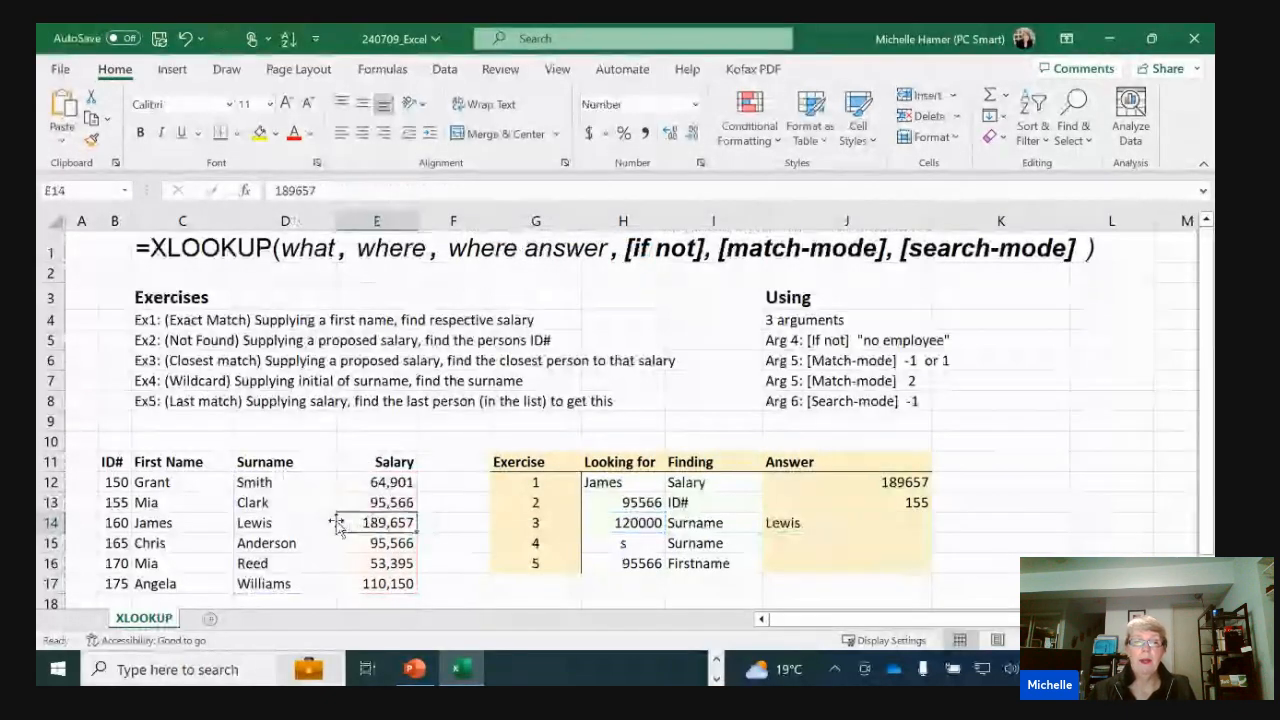
pyautogui.click(285, 522)
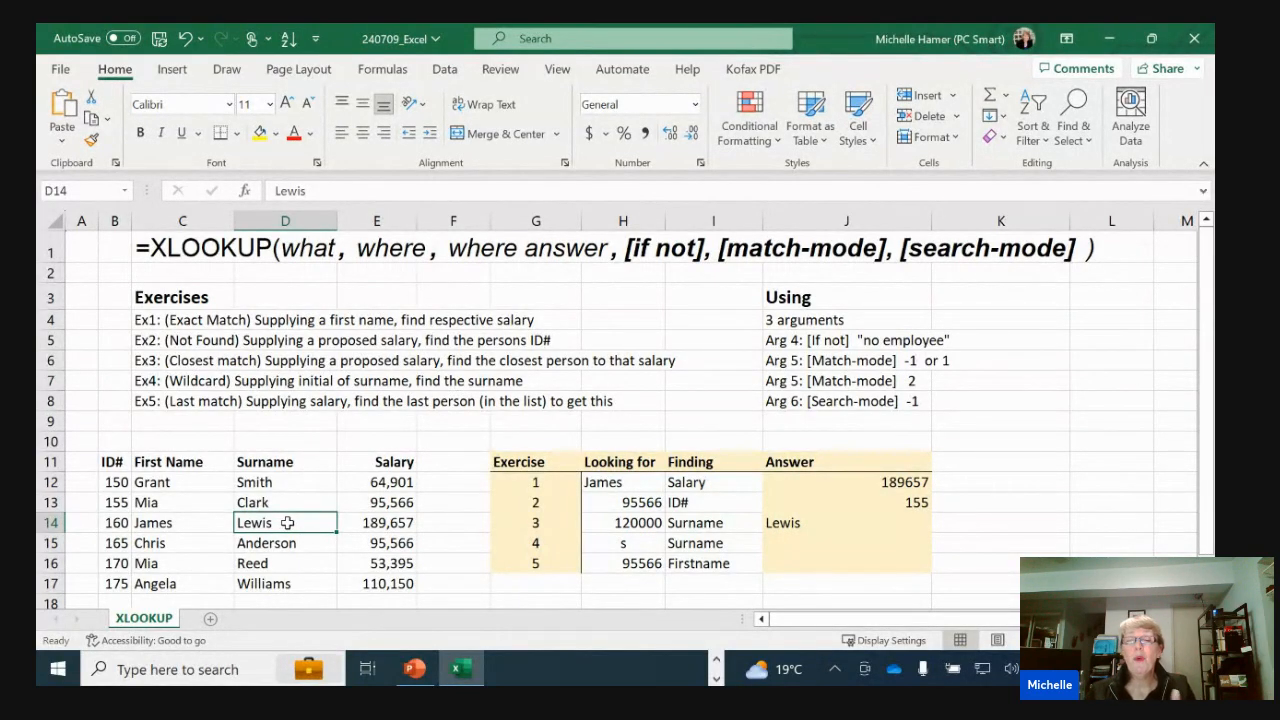
# Begin an XLOOKUP formula in J15 with H15&"*" as the wildcard lookup value
pyautogui.click(848, 543)
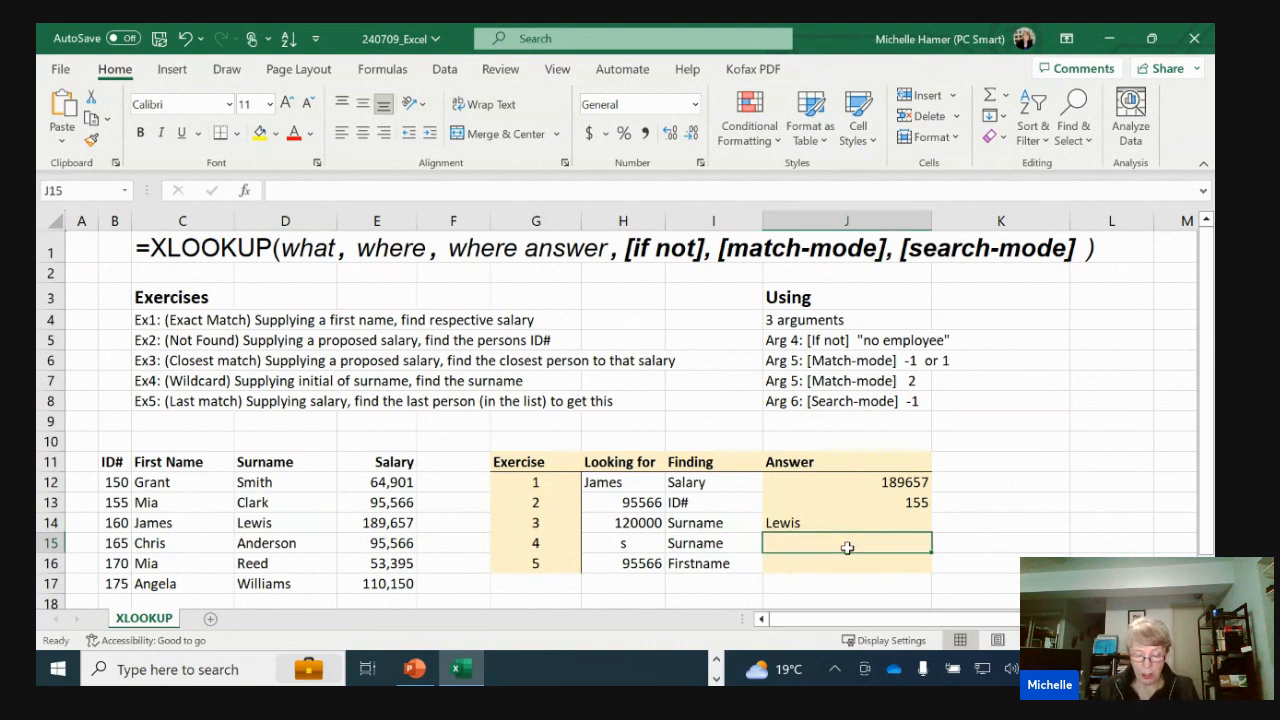
pyautogui.write('=')
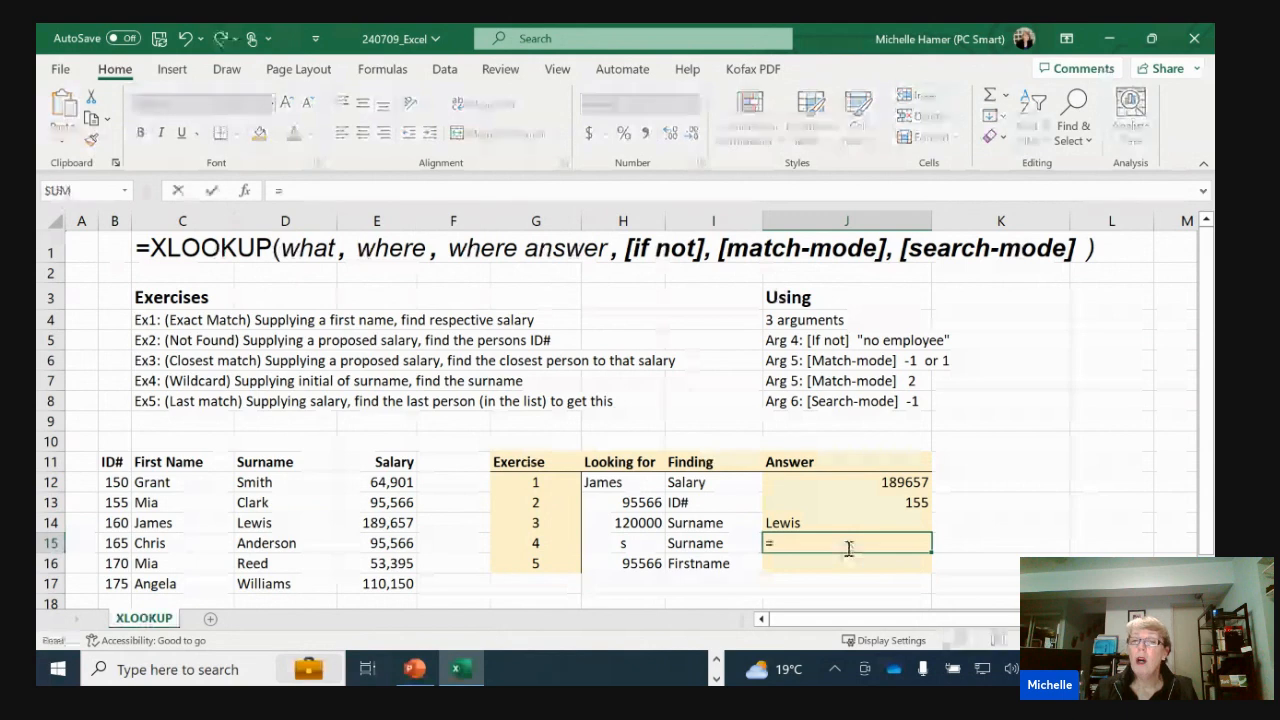
pyautogui.write('x')
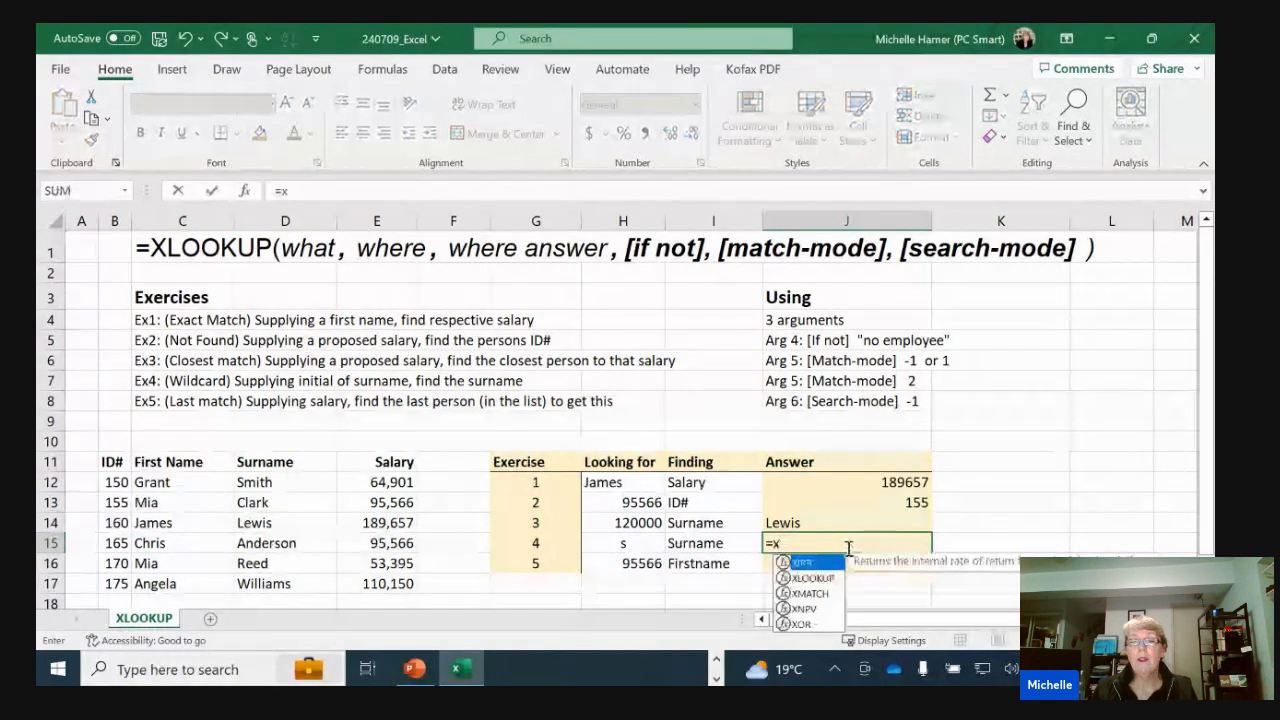
pyautogui.write('l')
pyautogui.press('Tab')
pyautogui.click(624, 543)
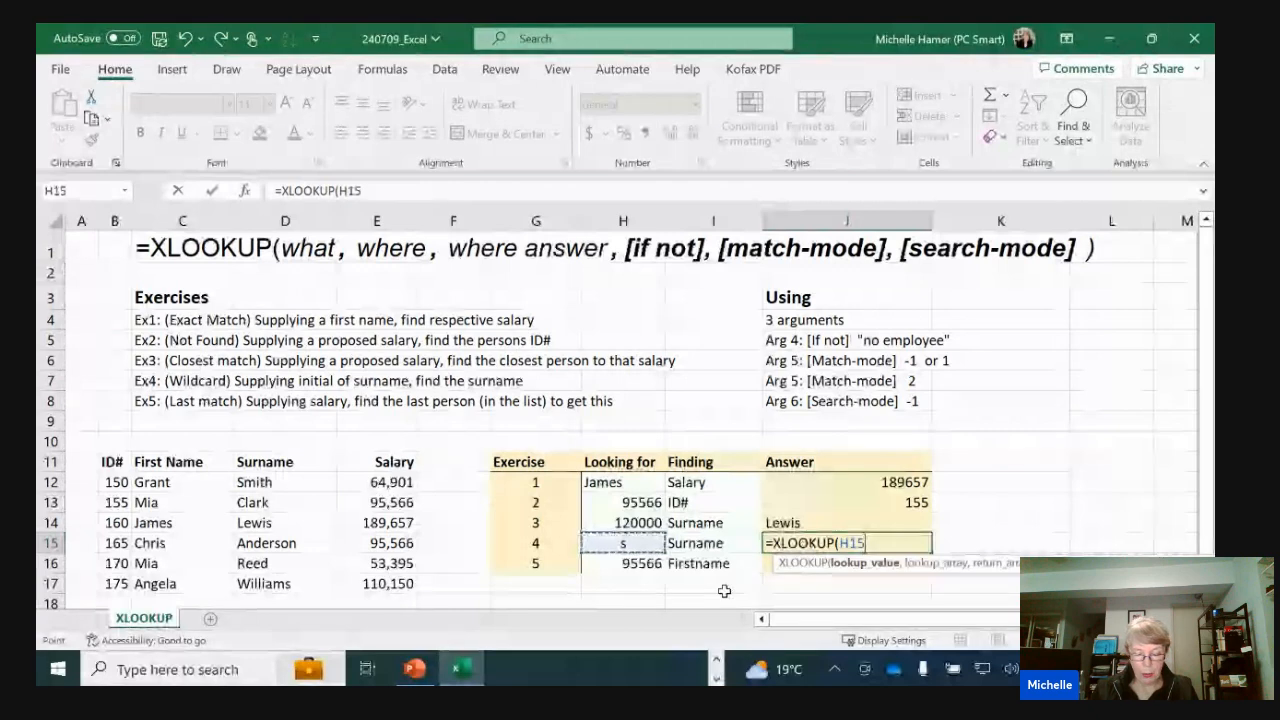
pyautogui.write('&')
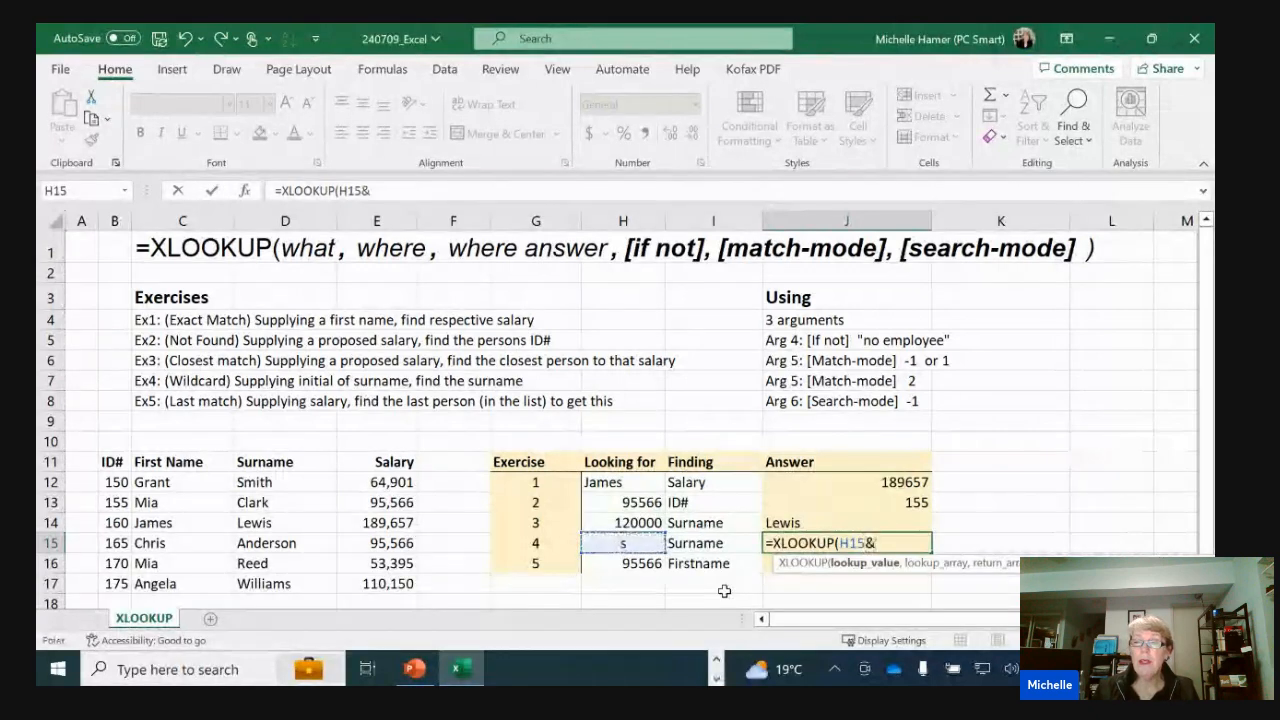
pyautogui.write('"')
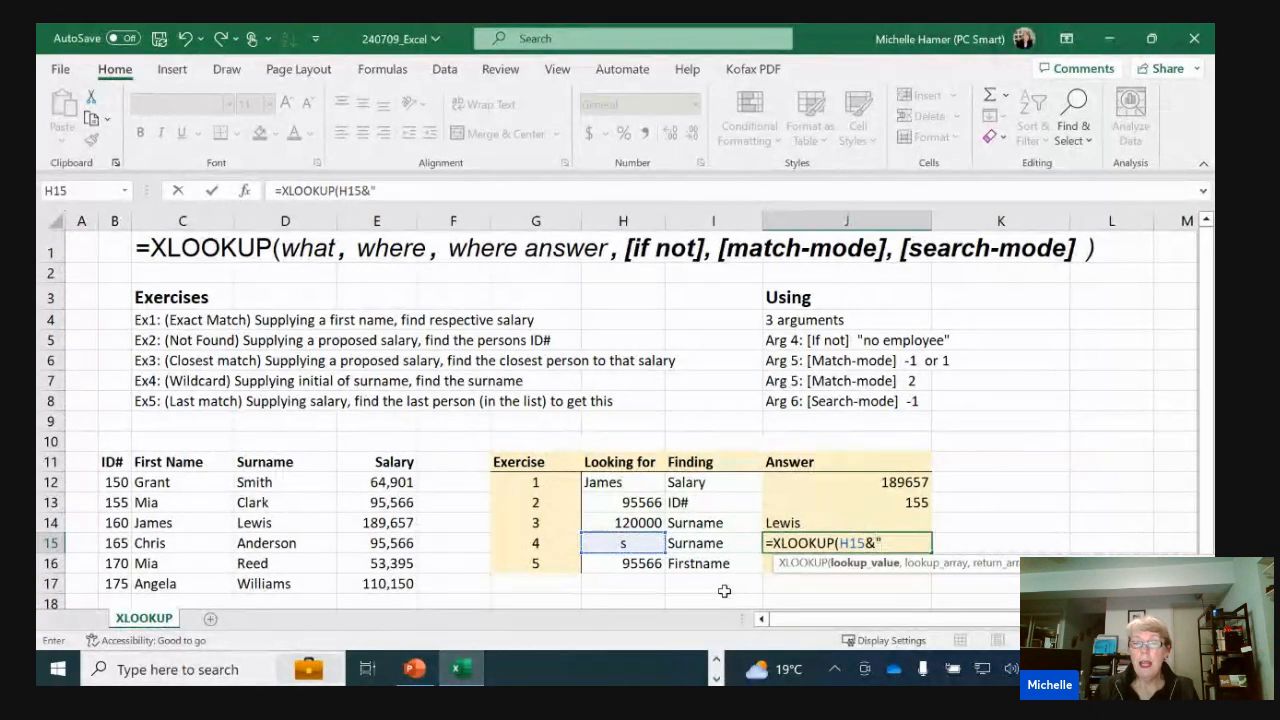
pyautogui.write('*')
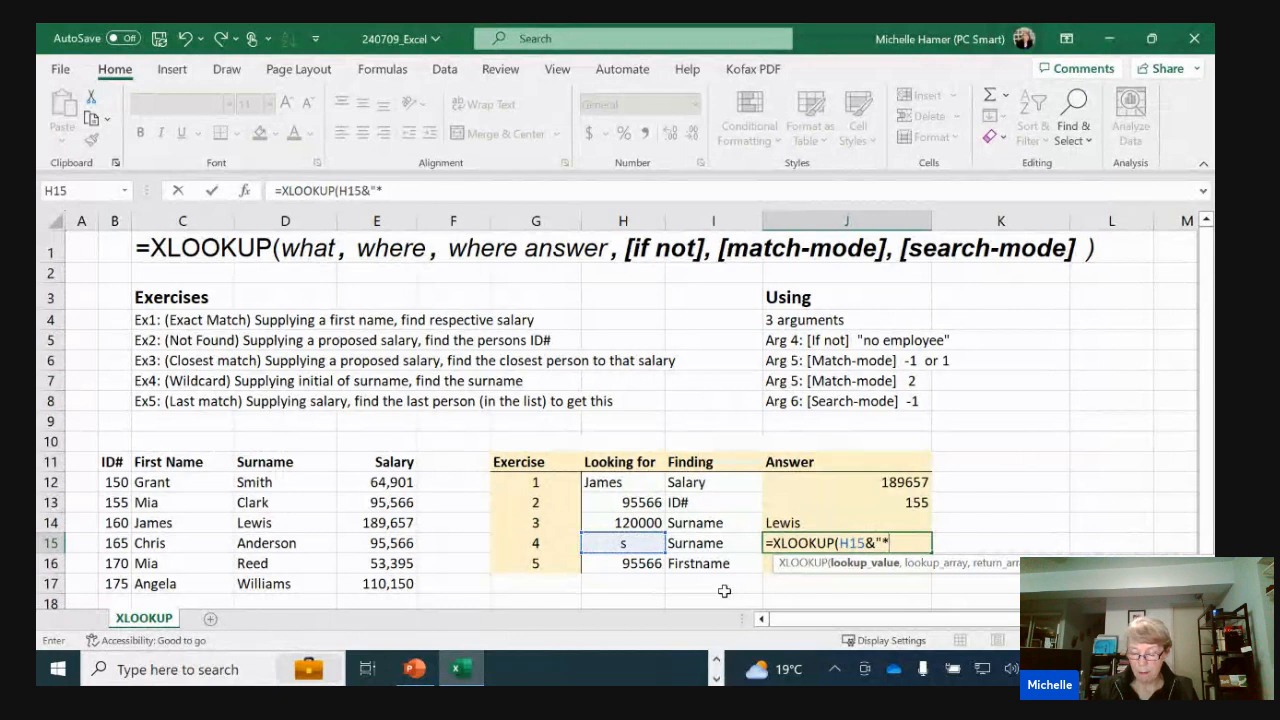
pyautogui.write('"')
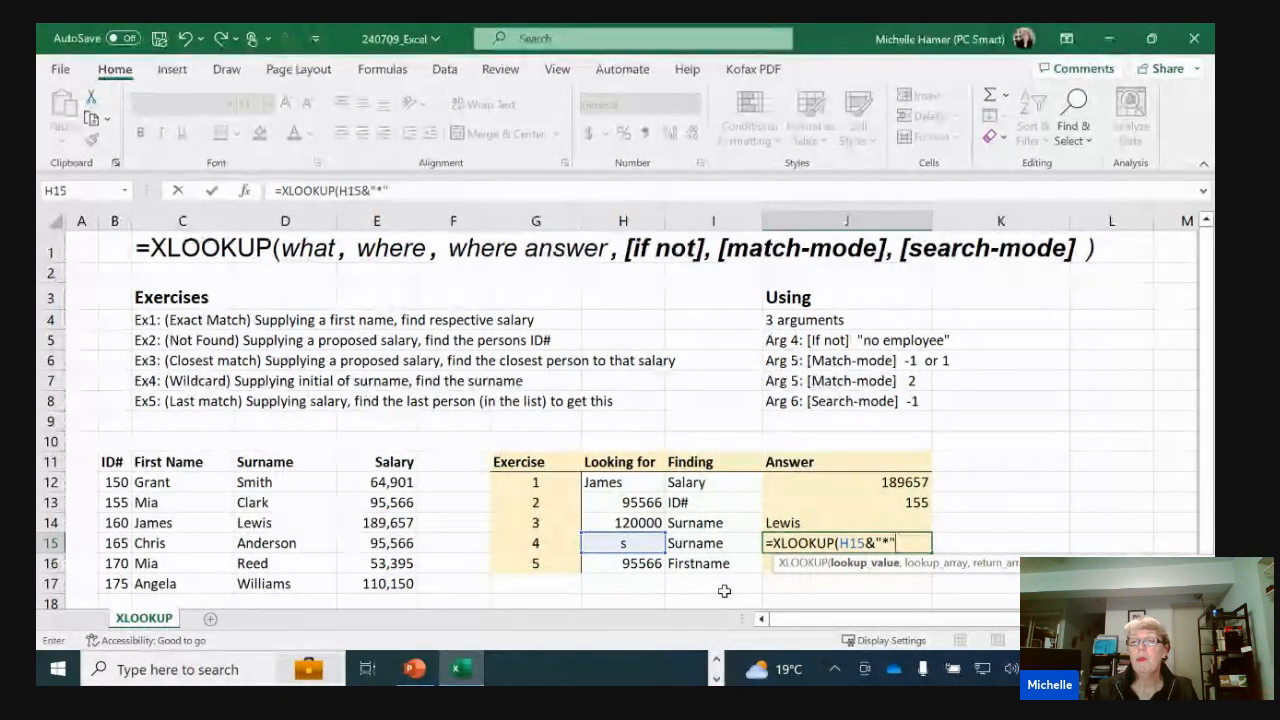
# Add the surnames in D12:D17 as both the lookup array and the return array of the J15 formula
pyautogui.write(',')
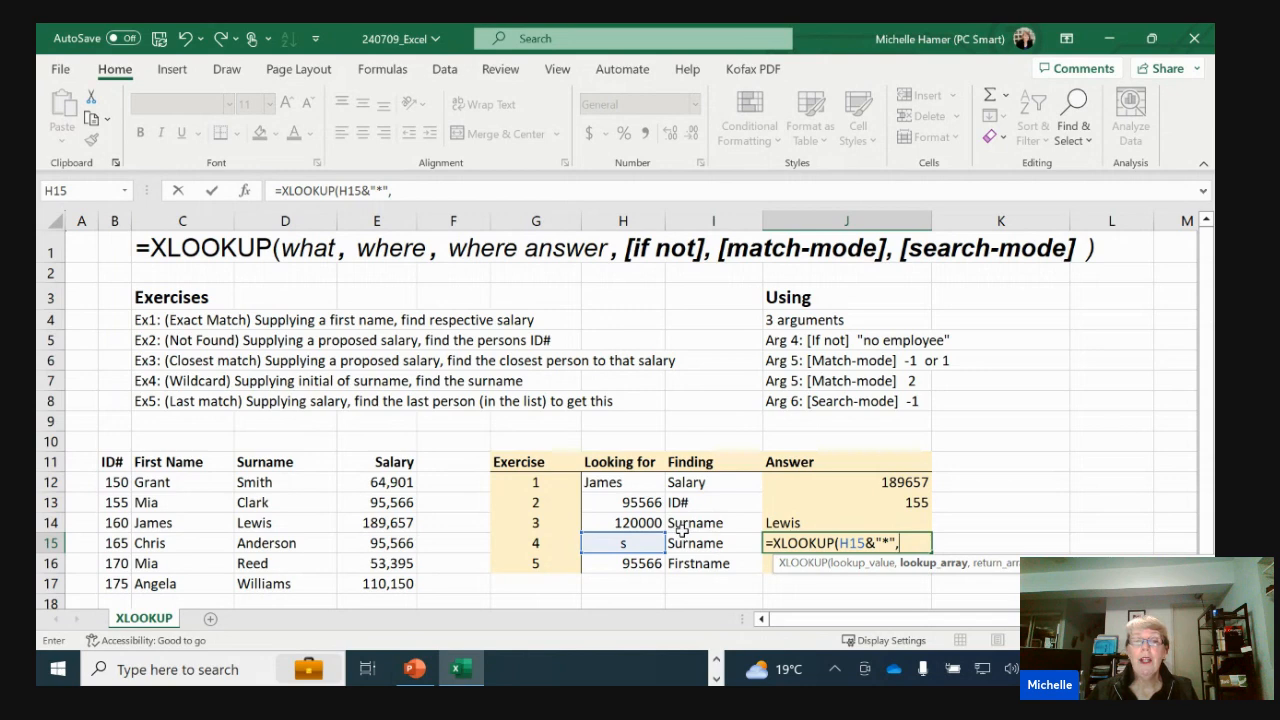
pyautogui.moveTo(291, 487); pyautogui.dragTo(297, 578)
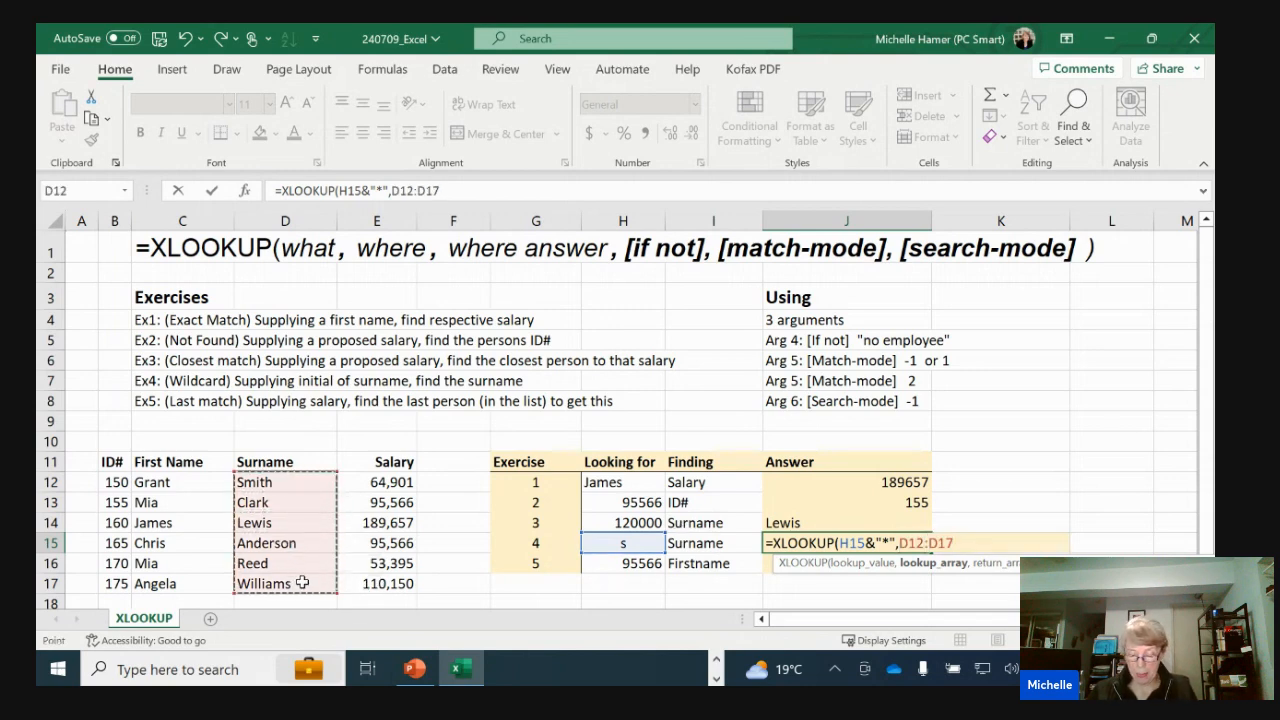
pyautogui.write(',')
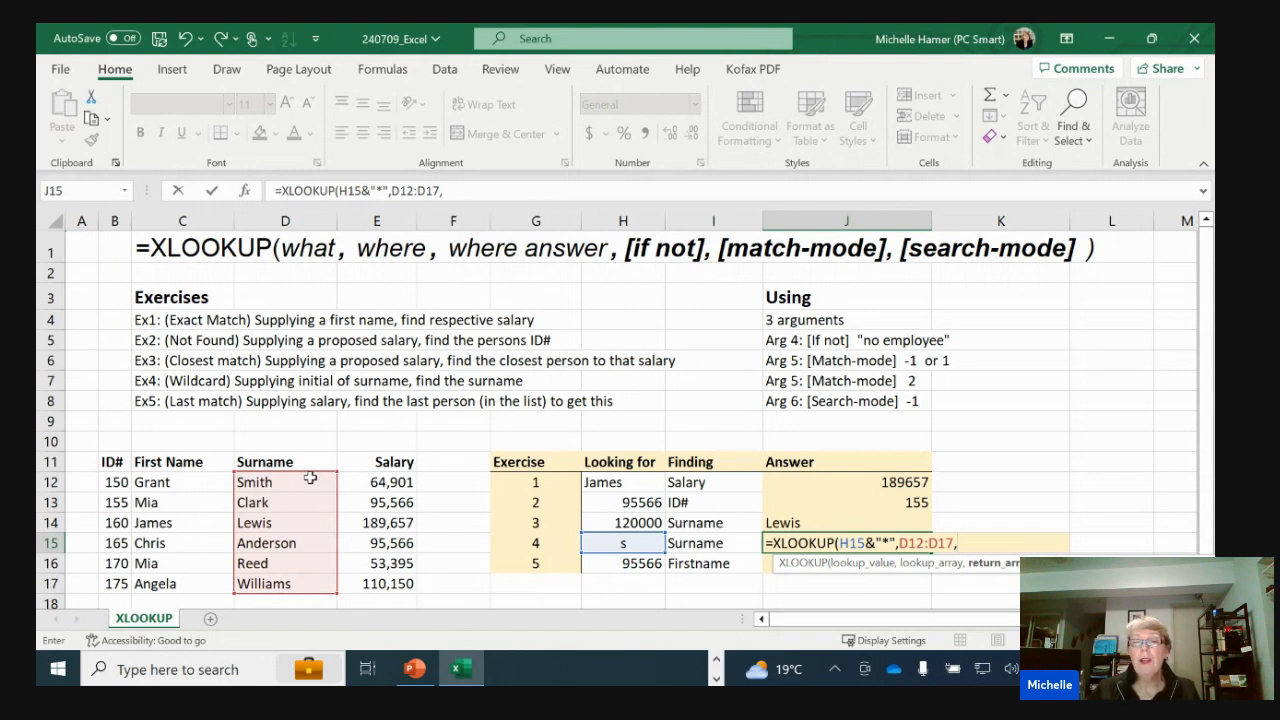
pyautogui.moveTo(300, 484); pyautogui.dragTo(287, 583)
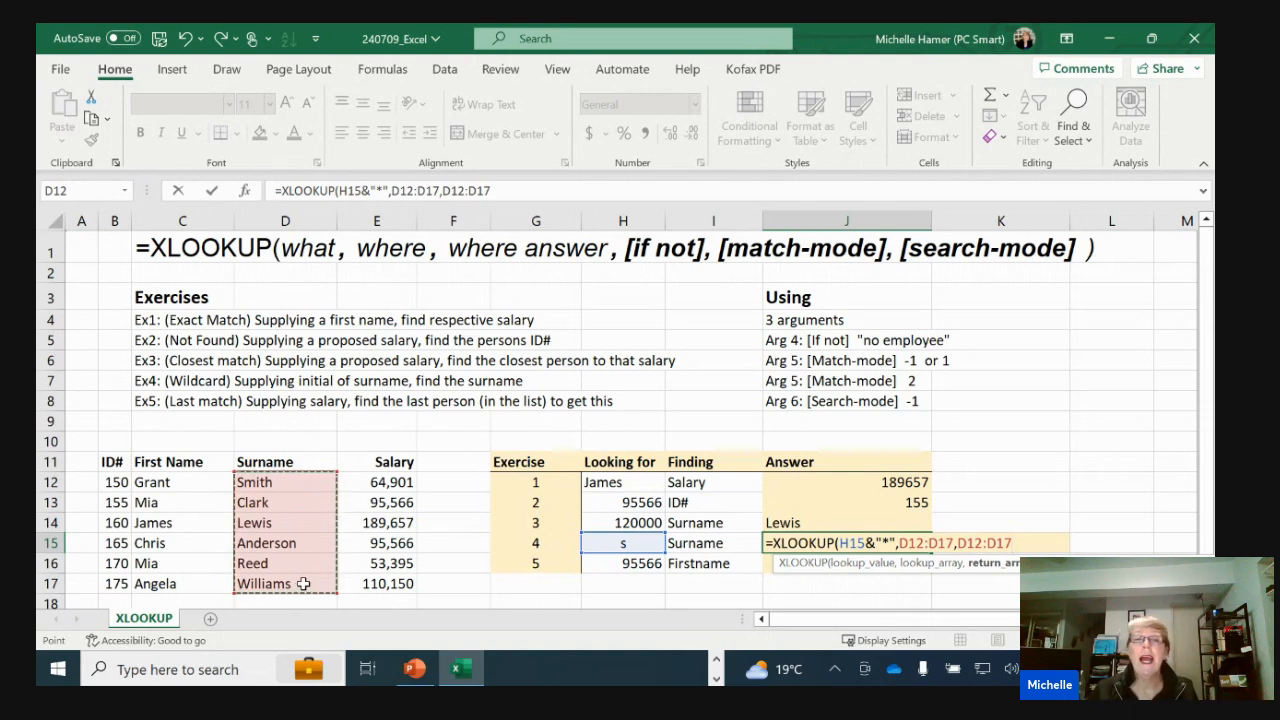
# Complete the J15 formula with no if-not-found argument and wildcard match mode 2, and check the answer against the surname list
pyautogui.write(',')
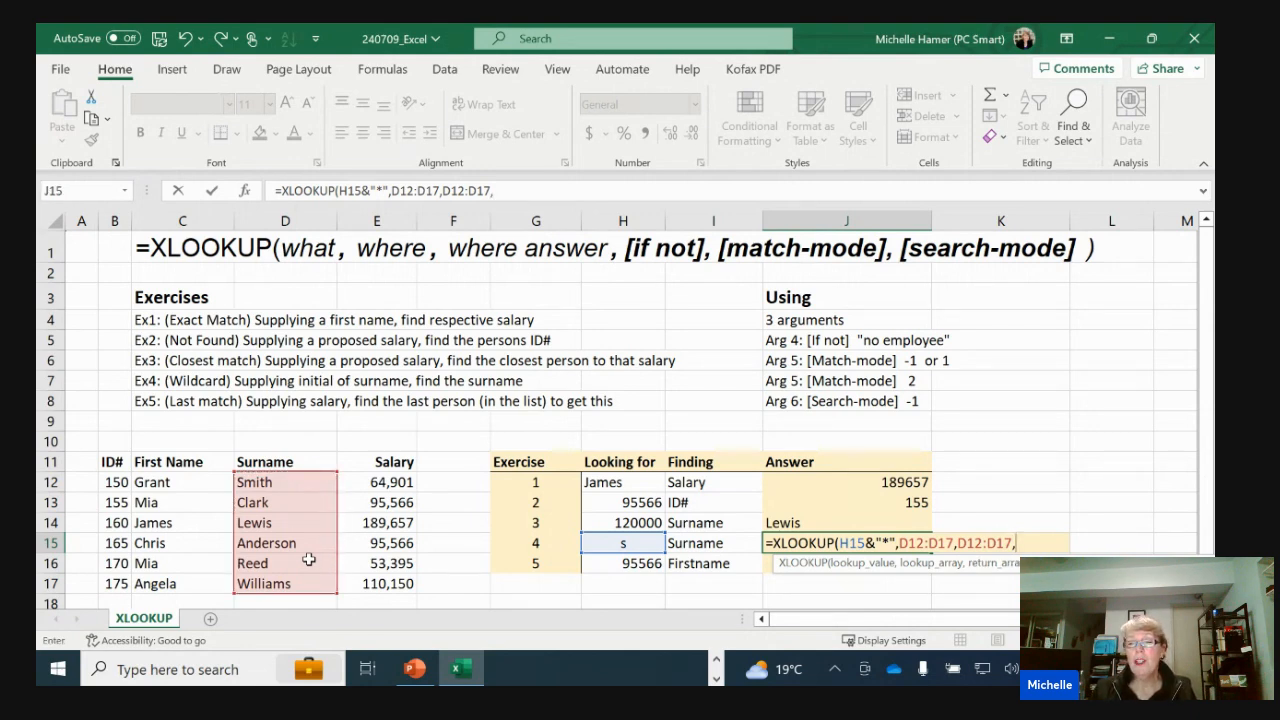
pyautogui.write(',')
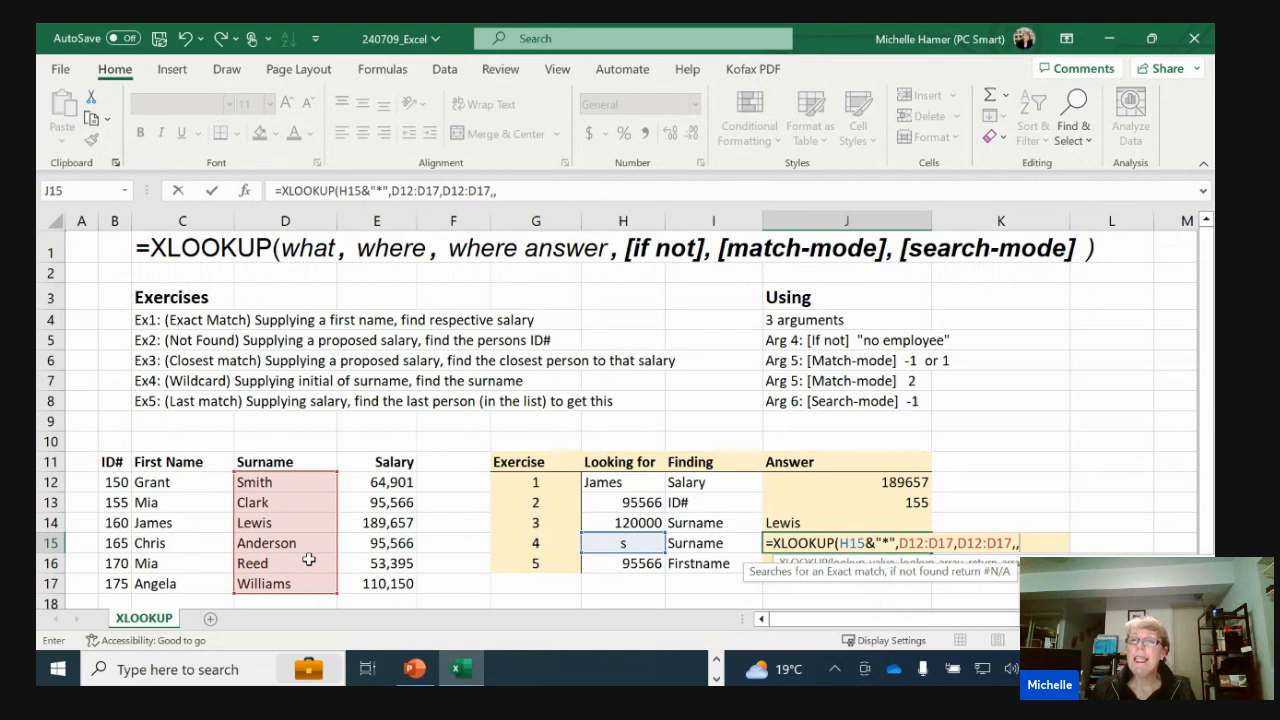
pyautogui.press('Down')
pyautogui.press('Down')
pyautogui.press('Down')
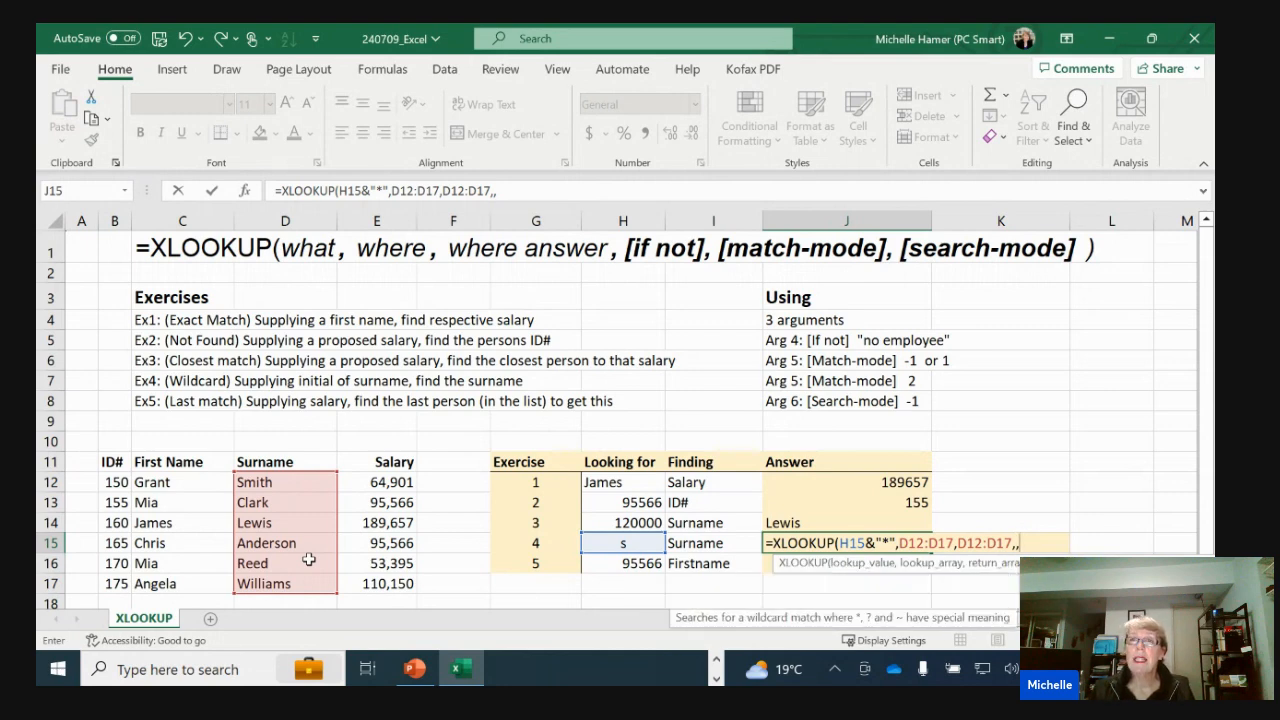
pyautogui.press('Tab')
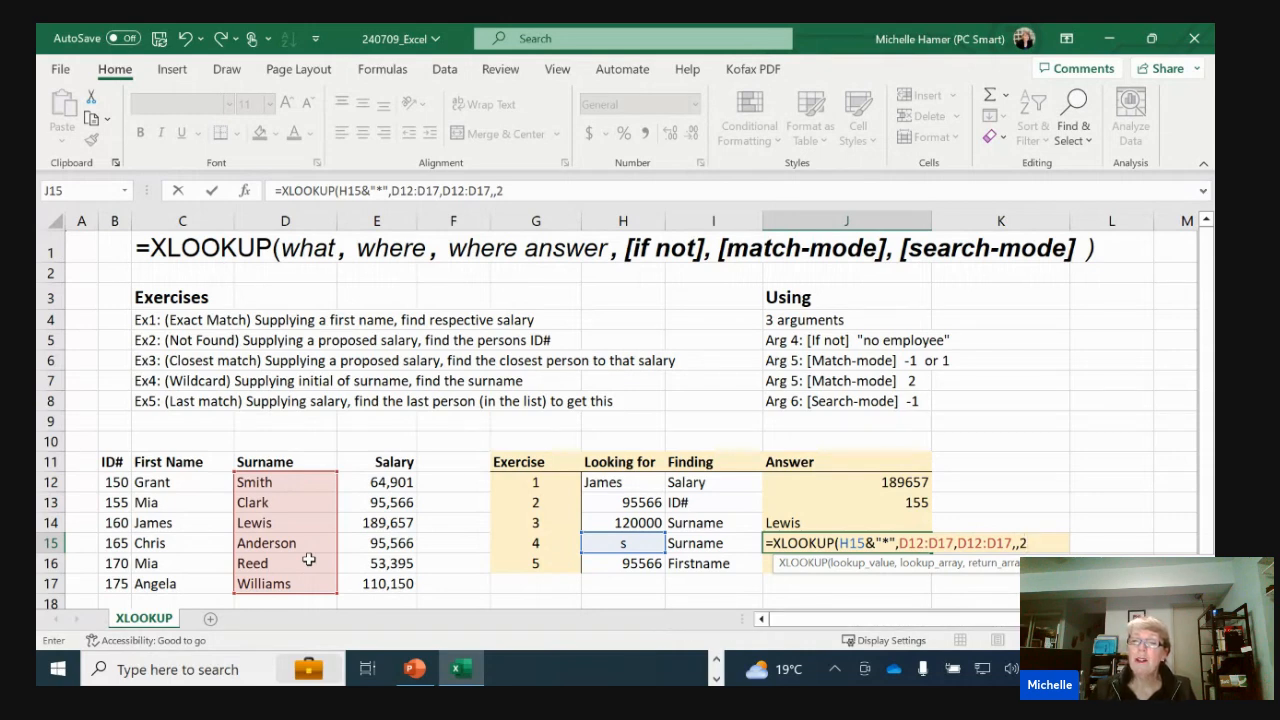
pyautogui.hotkey('ctrl', 'Return')
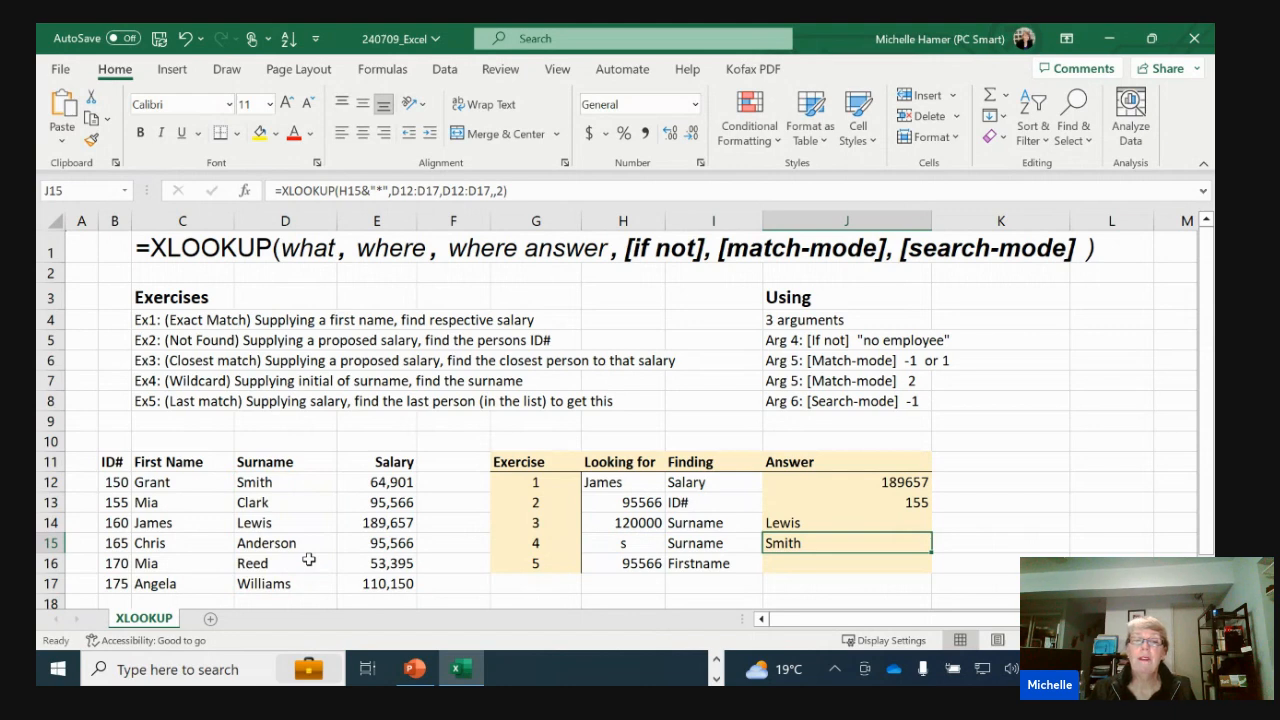
pyautogui.click(266, 498)
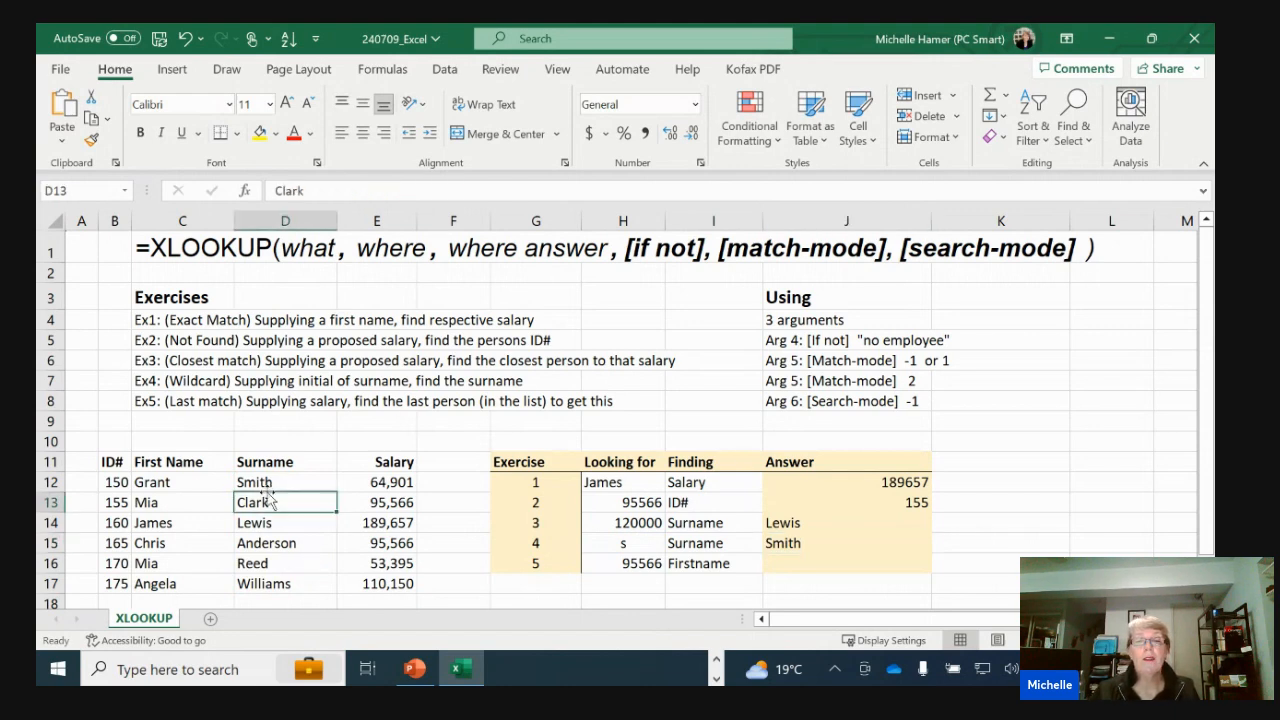
pyautogui.click(274, 484)
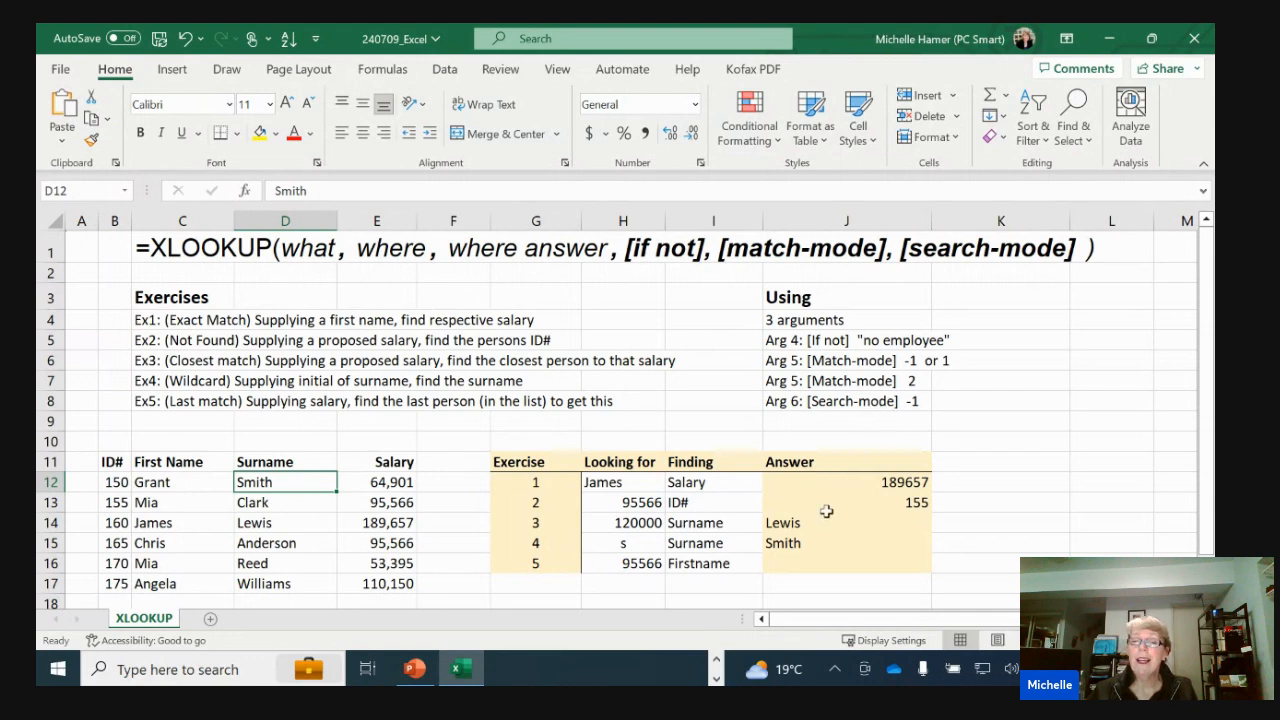
# Compare the exercise 5 lookup salary in H16 with the matching salaries in E13 and E15
pyautogui.click(799, 566)
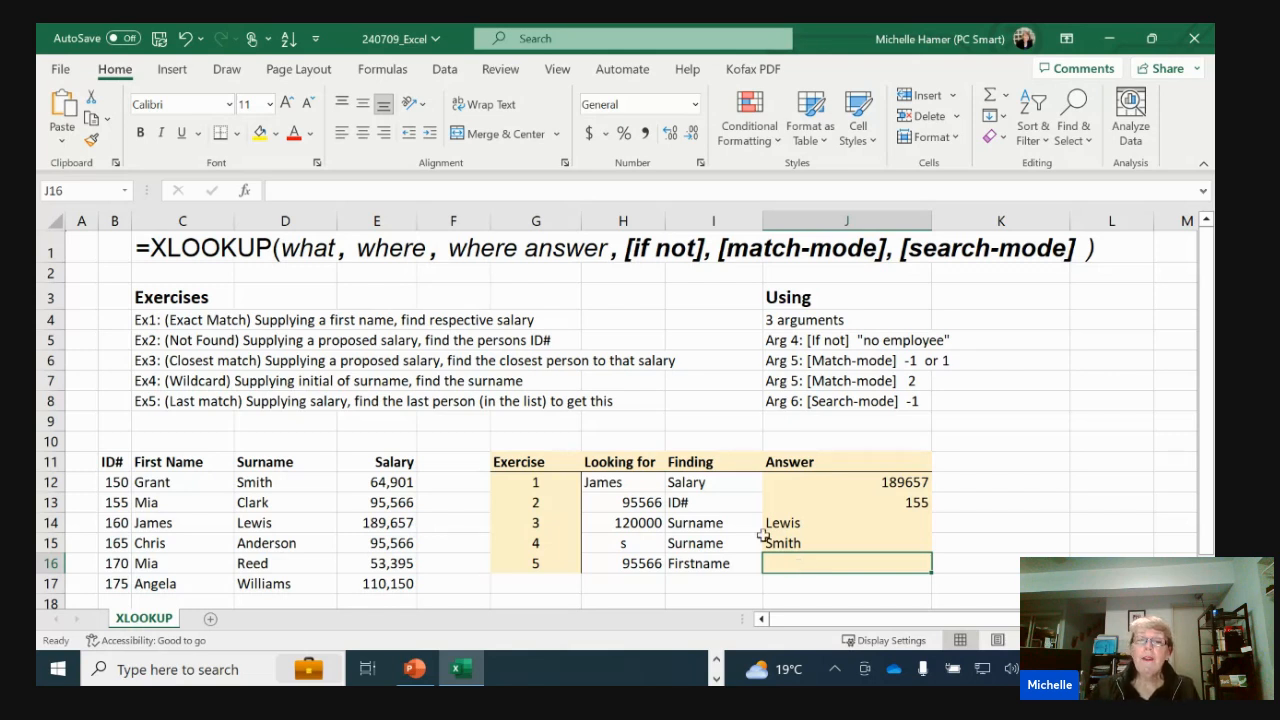
pyautogui.click(650, 557)
pyautogui.click(401, 500)
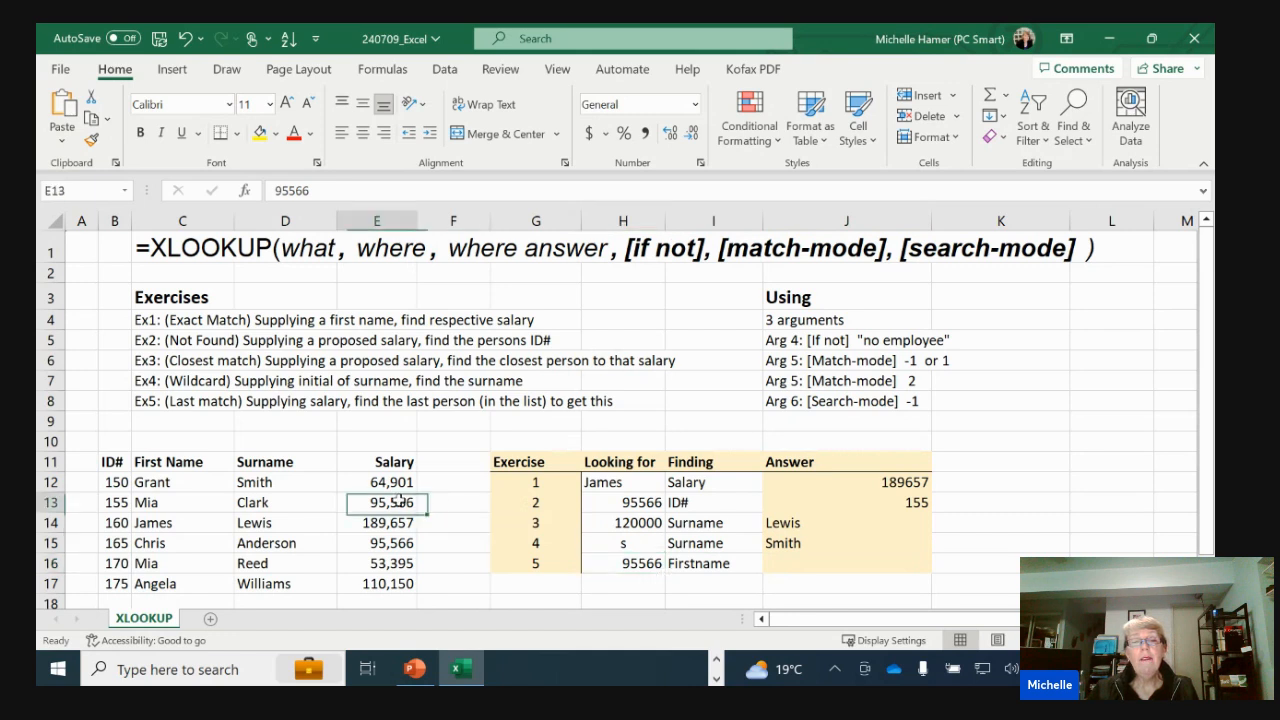
pyautogui.keyDown('ctrl'); pyautogui.click(400, 548); pyautogui.keyUp('ctrl')
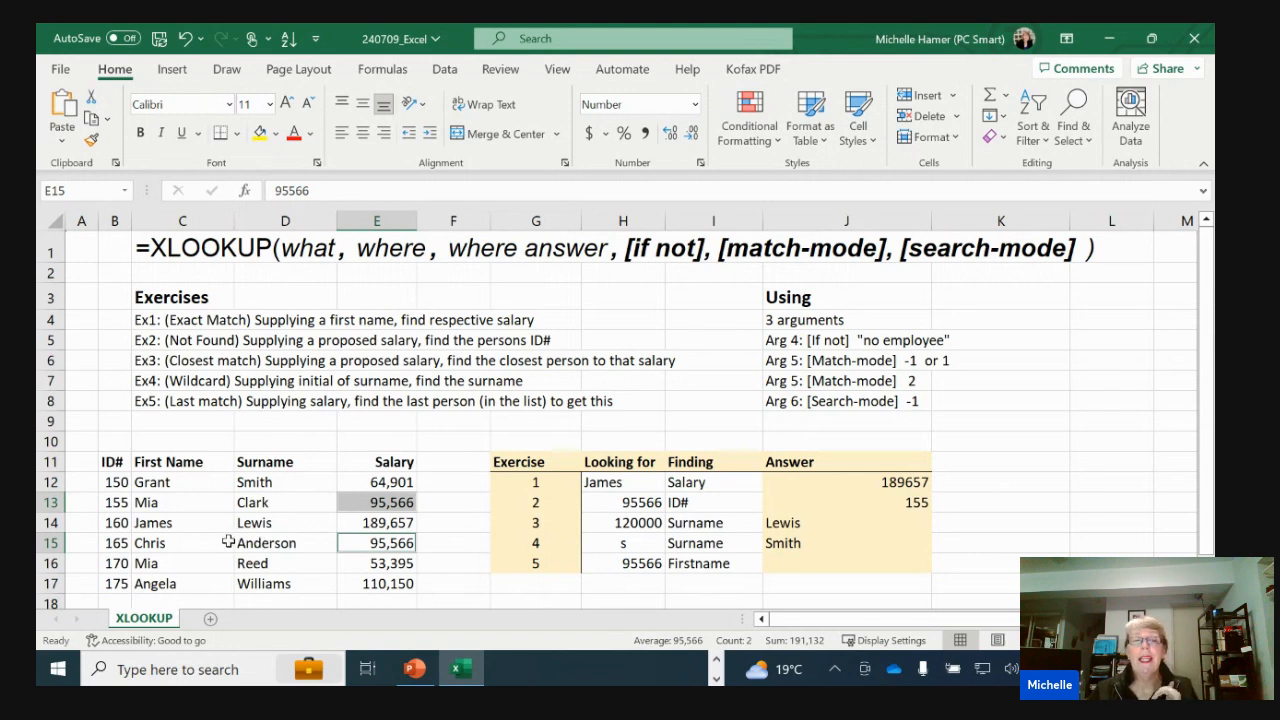
# Begin an XLOOKUP formula in J16 with H16 as lookup value, E12:E17 as lookup array and C12:C17 as return array
pyautogui.click(822, 563)
pyautogui.write('=xl')
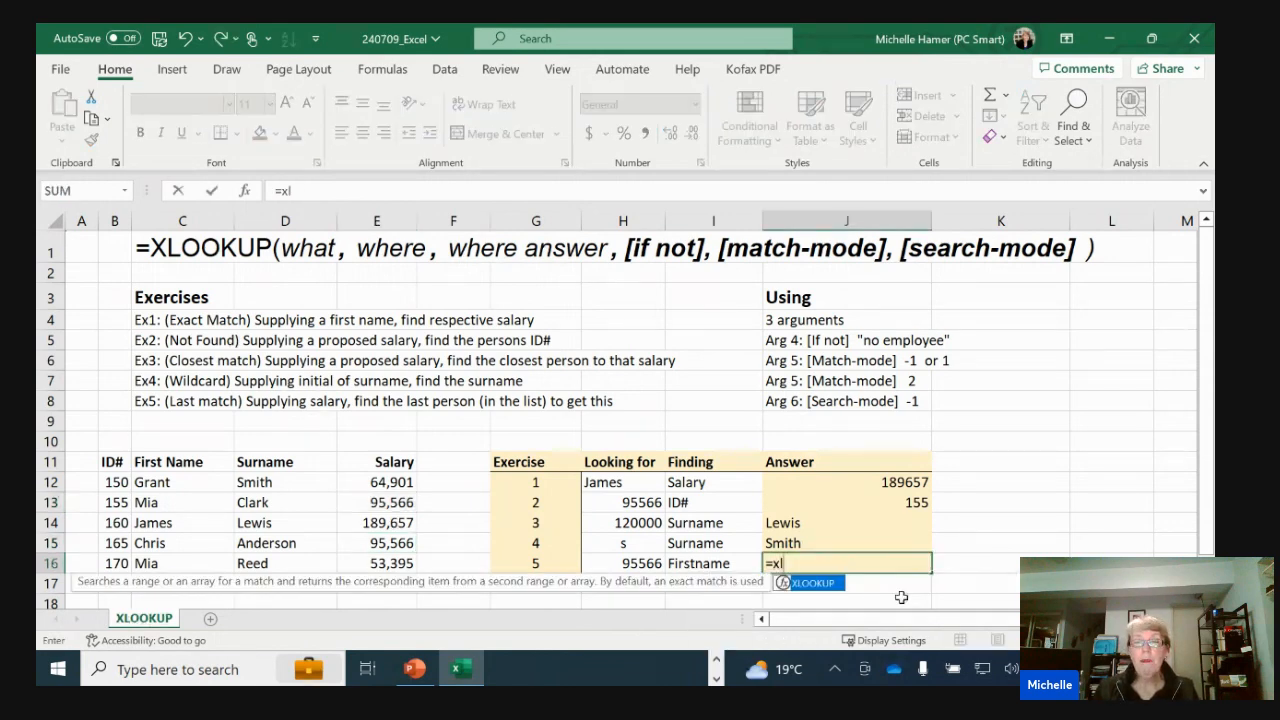
pyautogui.press('Tab')
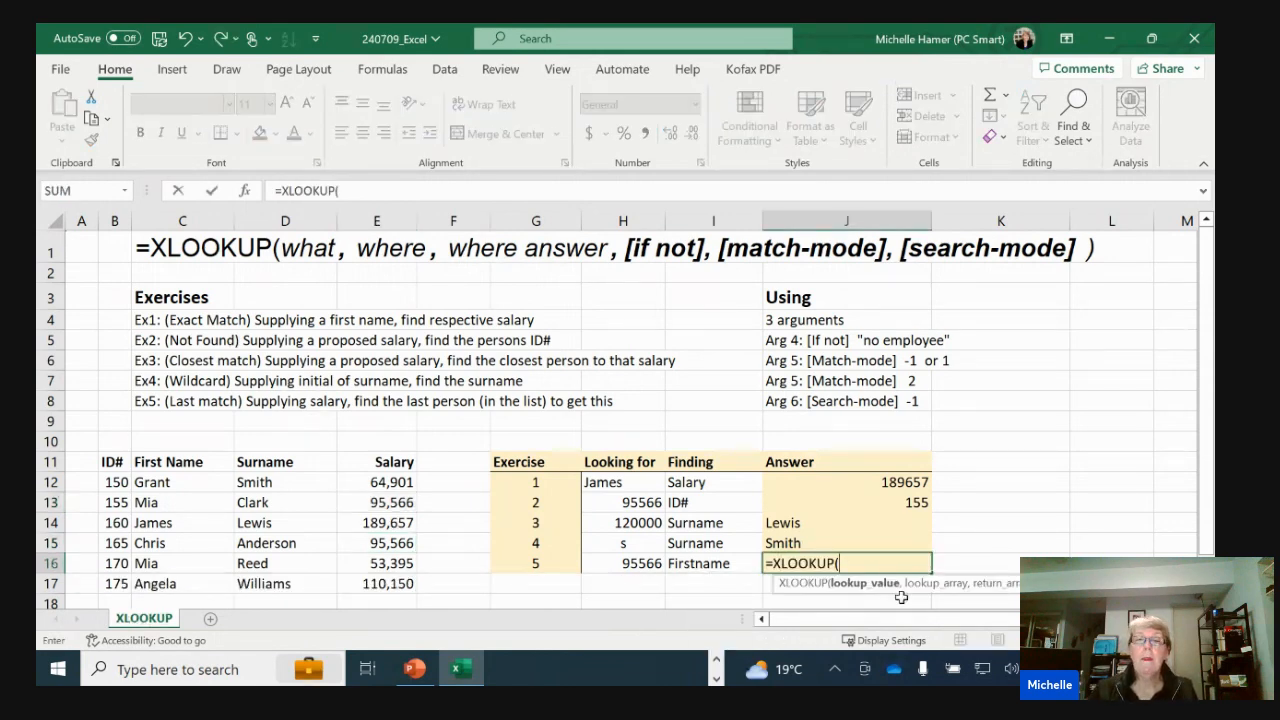
pyautogui.click(625, 563)
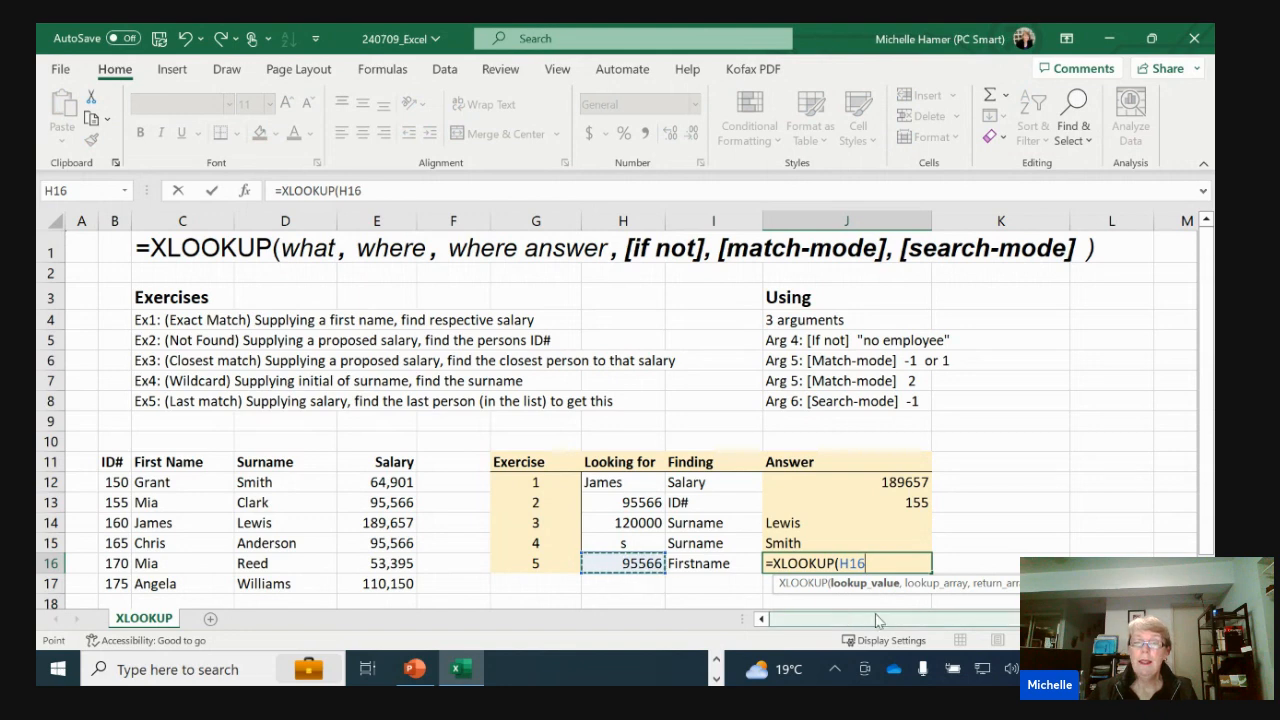
pyautogui.write(',')
pyautogui.moveTo(373, 487); pyautogui.dragTo(373, 583)
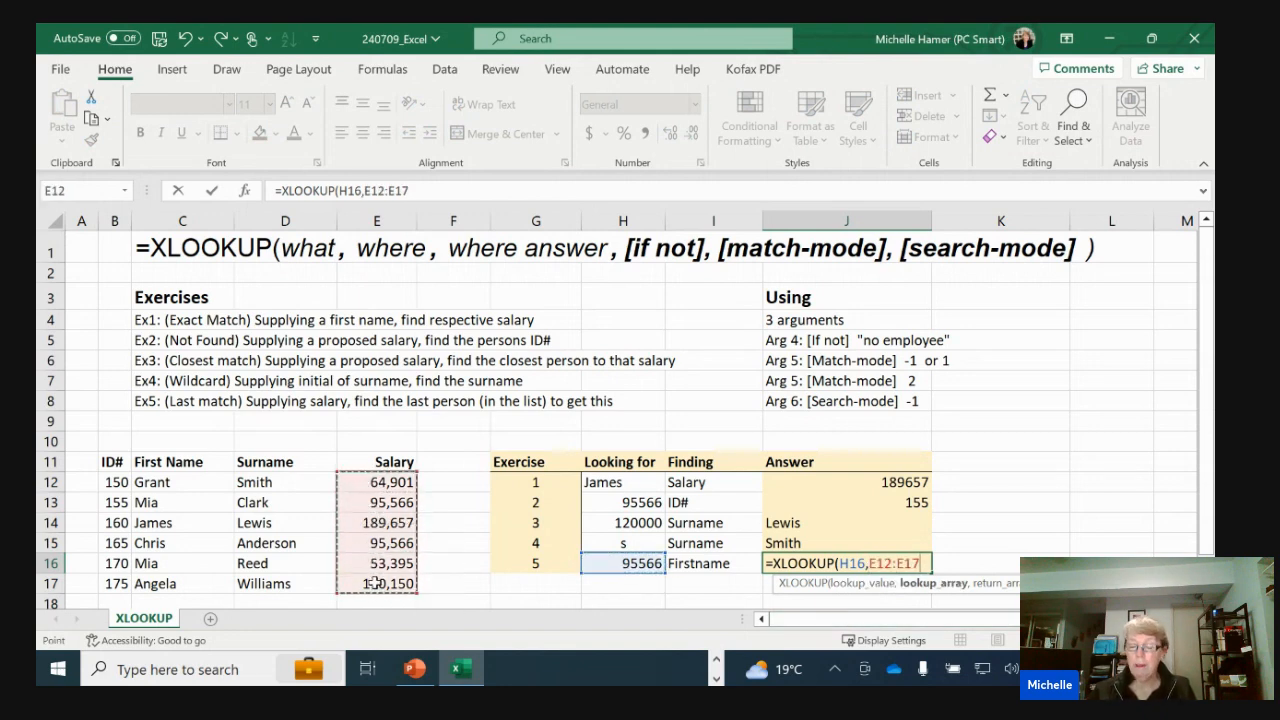
pyautogui.write(',')
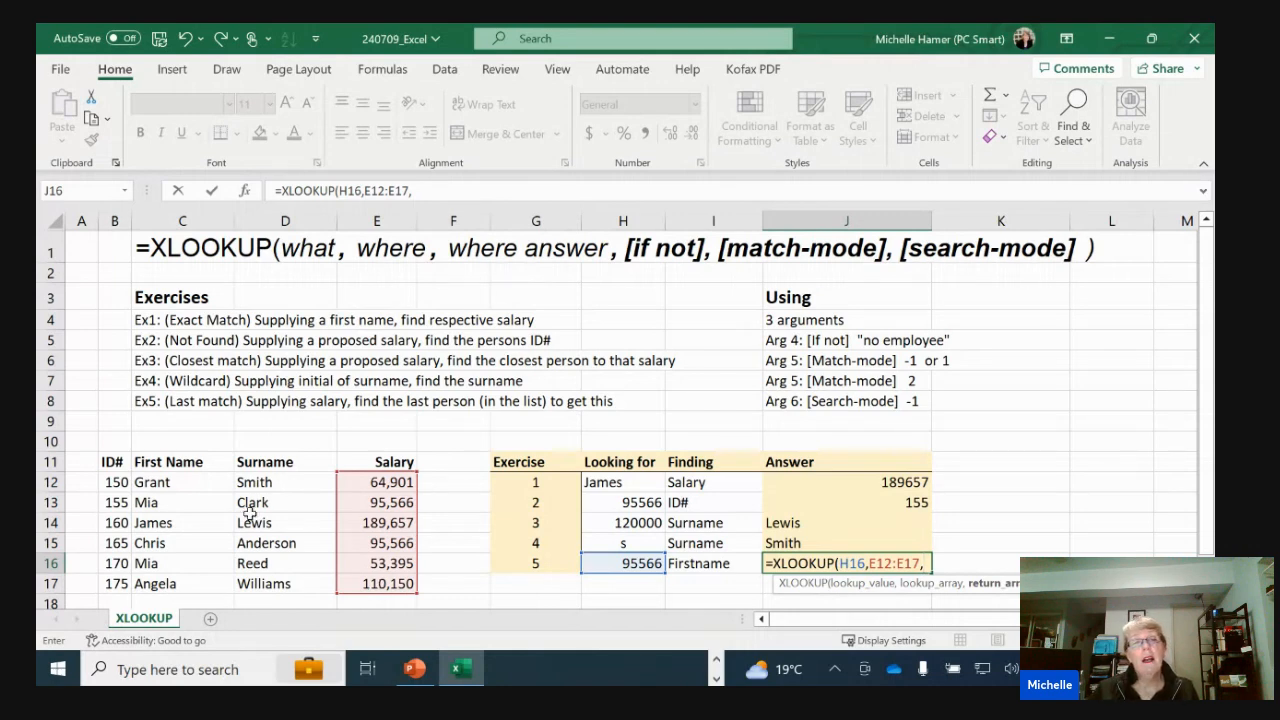
pyautogui.moveTo(194, 484); pyautogui.dragTo(191, 583)
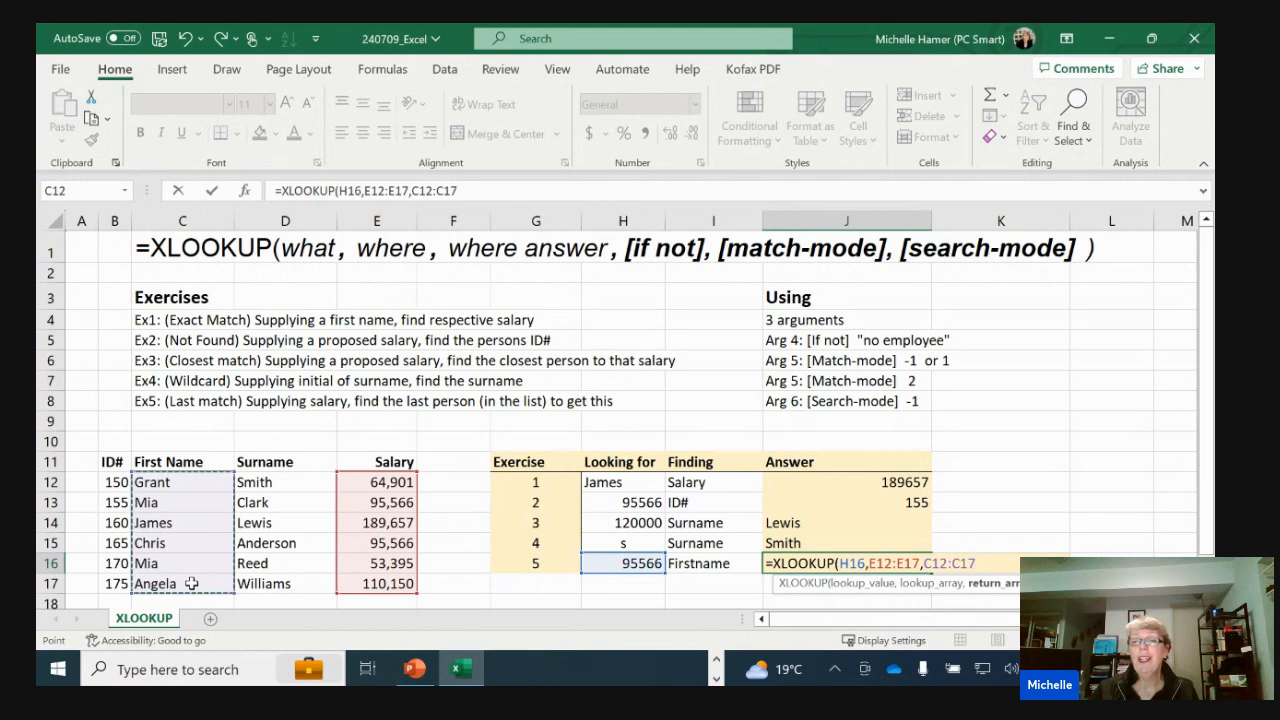
# Complete the J16 formula with the if-not-found and match mode arguments left empty and search mode -1 for a last-to-first search
pyautogui.write(',')
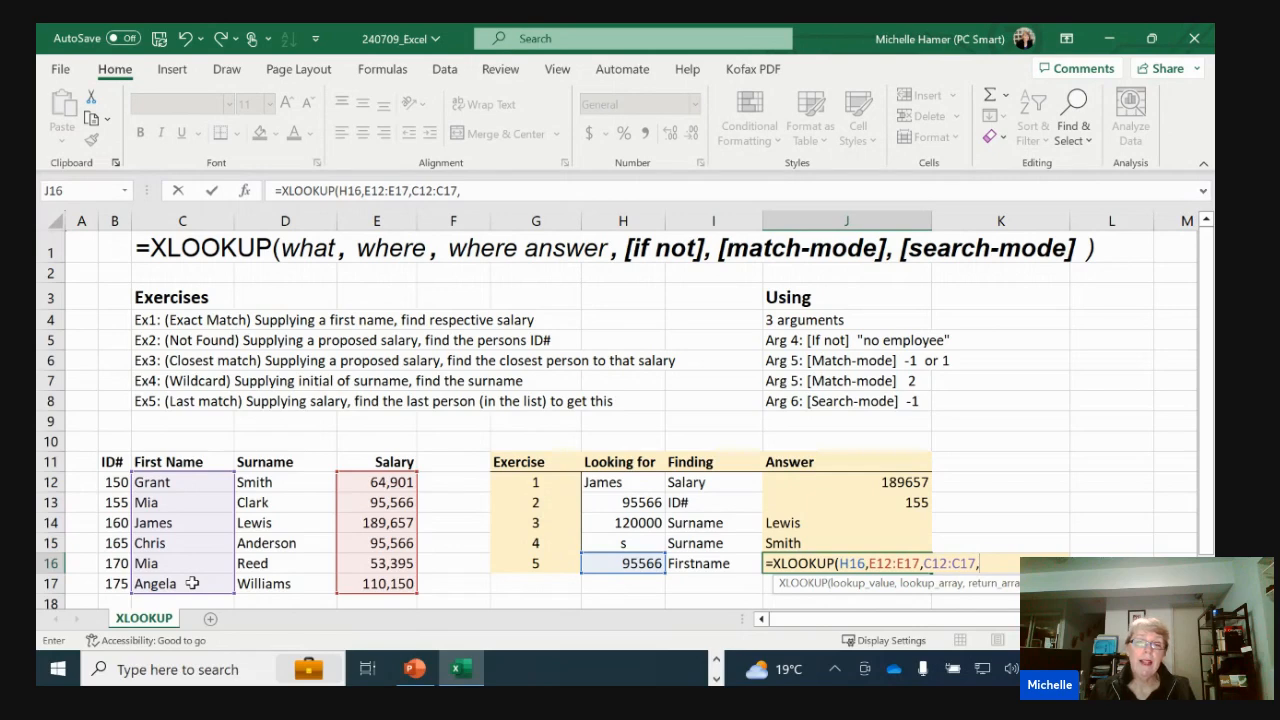
pyautogui.write(',')
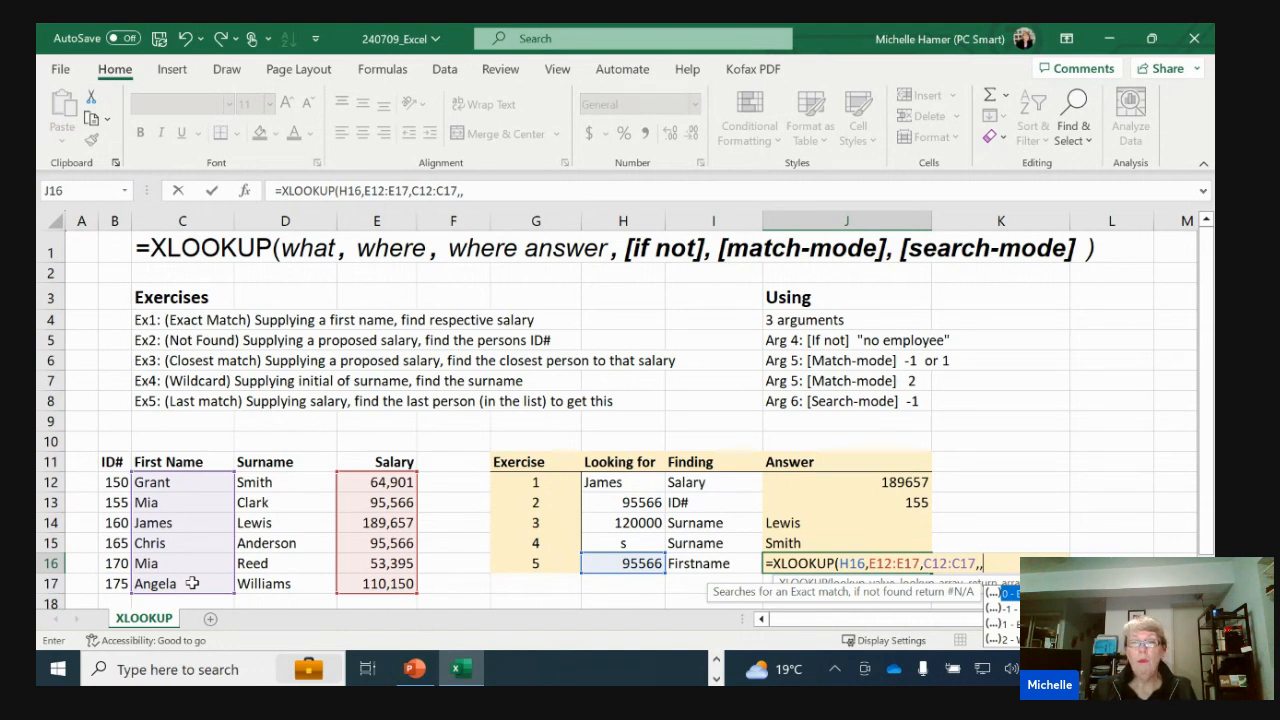
pyautogui.write(',')
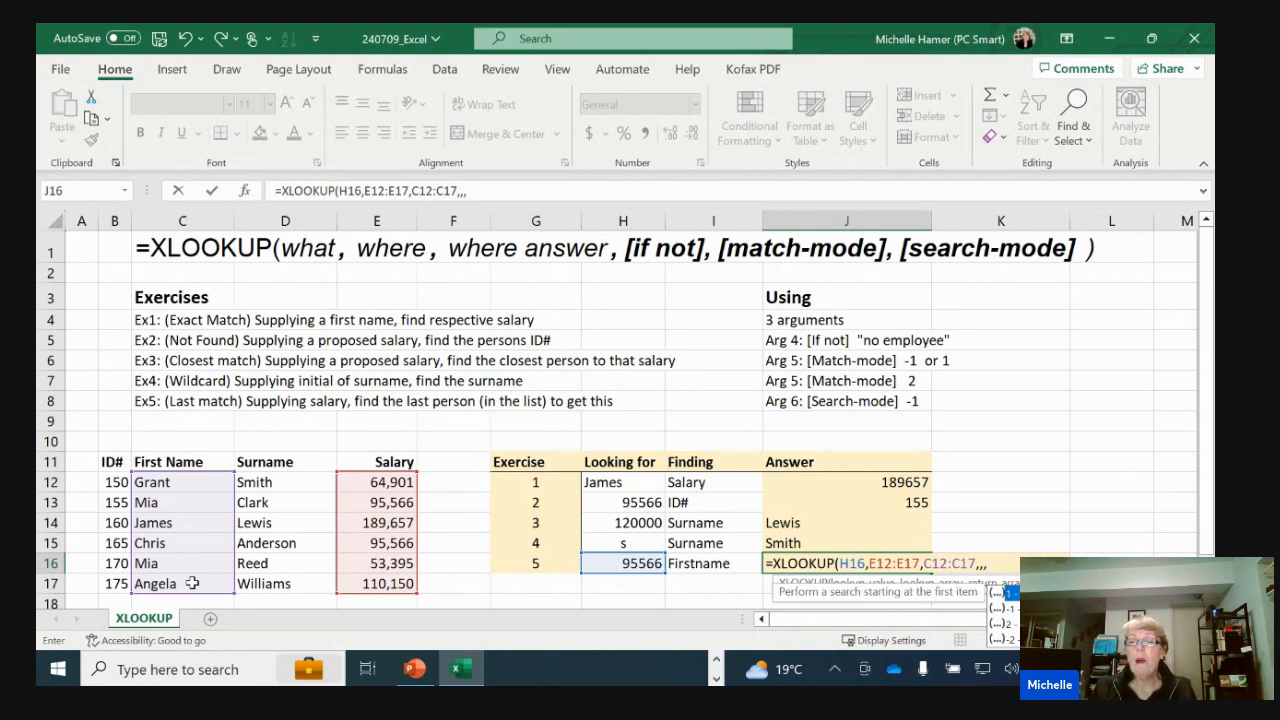
pyautogui.press('Down')
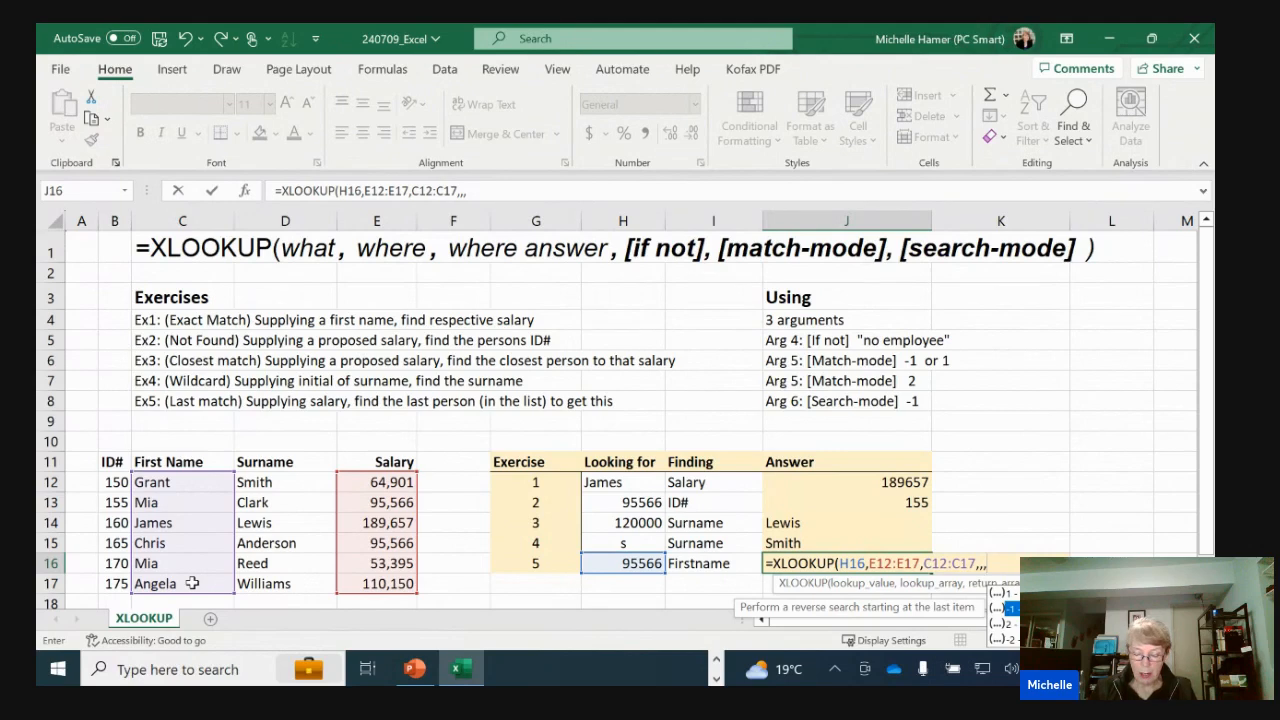
pyautogui.press('Tab')
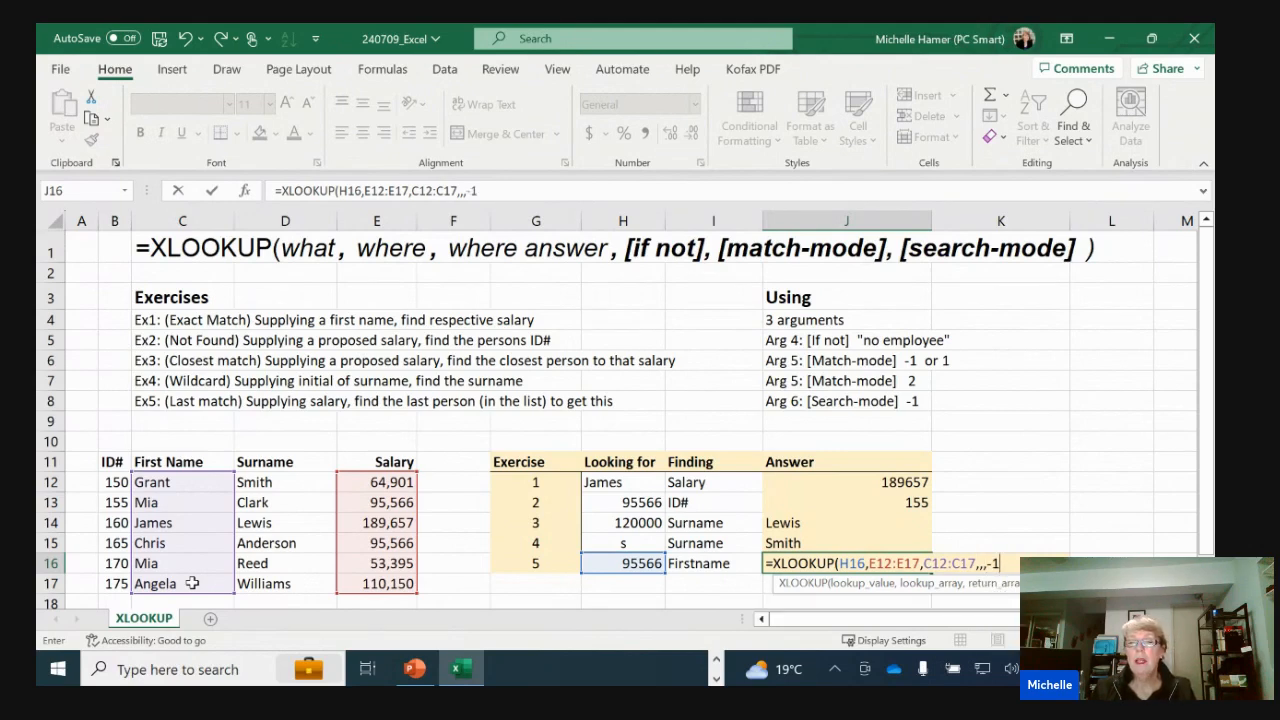
pyautogui.hotkey('ctrl', 'Return')
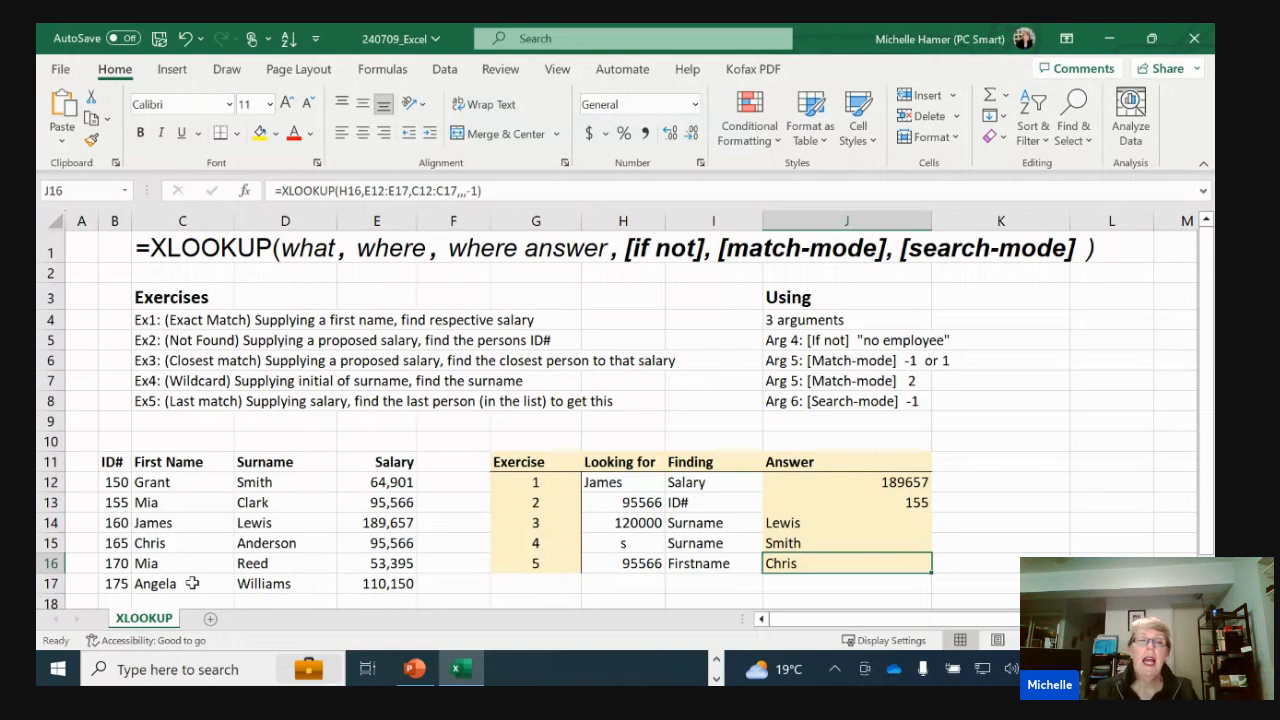
# Check the exercise 5 answer by comparing the employee records C15:E15 and C13:E13, which share the looked-up salary
pyautogui.click(157, 543)
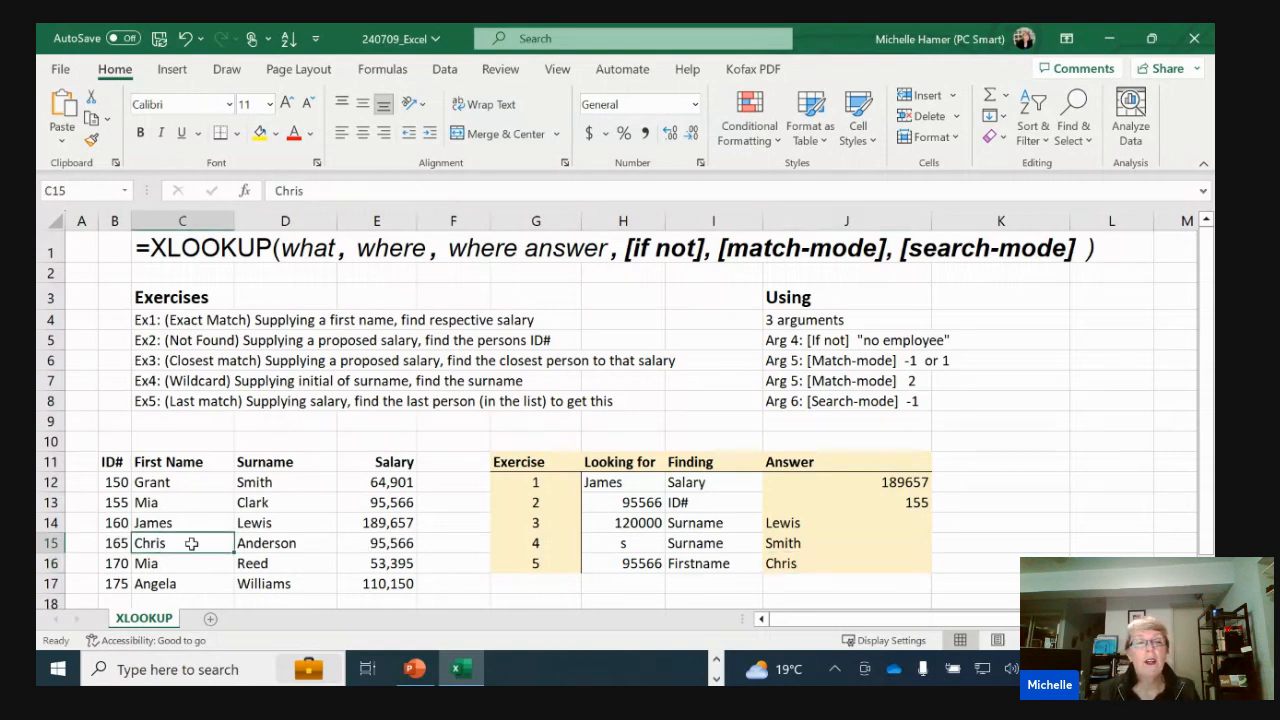
pyautogui.moveTo(157, 543); pyautogui.dragTo(360, 543)
pyautogui.keyDown('ctrl'); pyautogui.moveTo(172, 503); pyautogui.dragTo(362, 506); pyautogui.keyUp('ctrl')
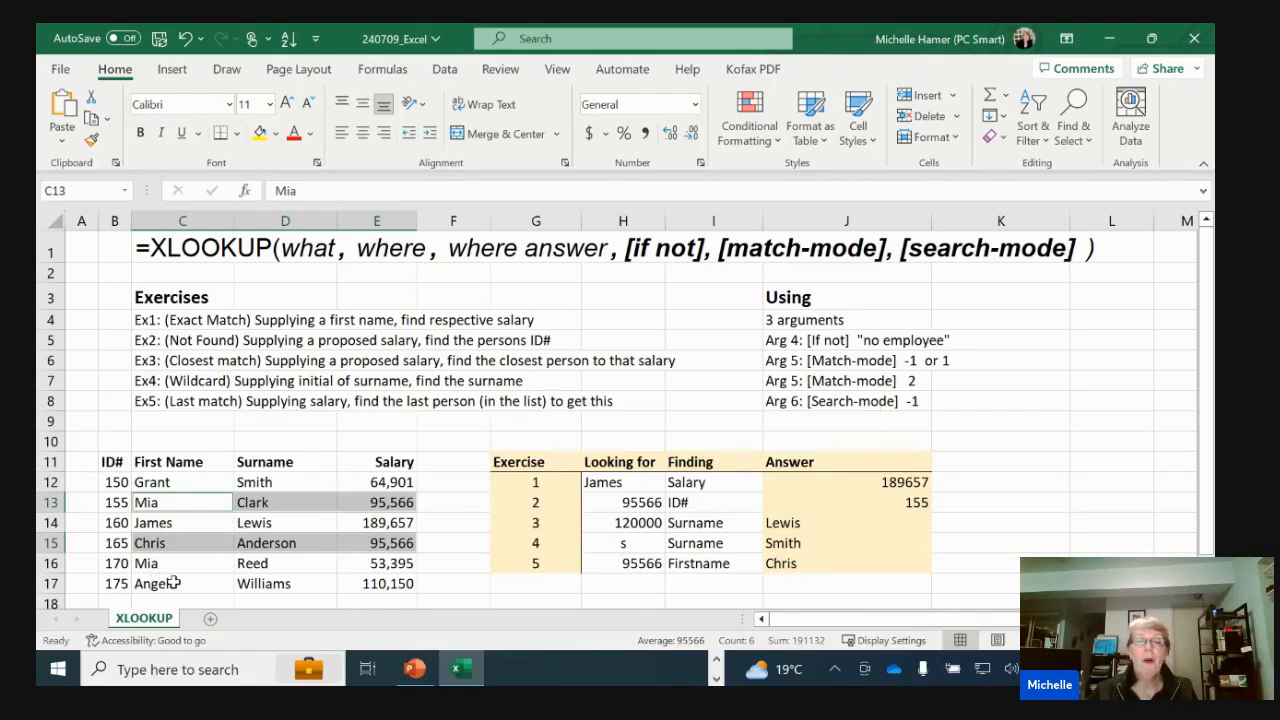
pyautogui.click(365, 530)
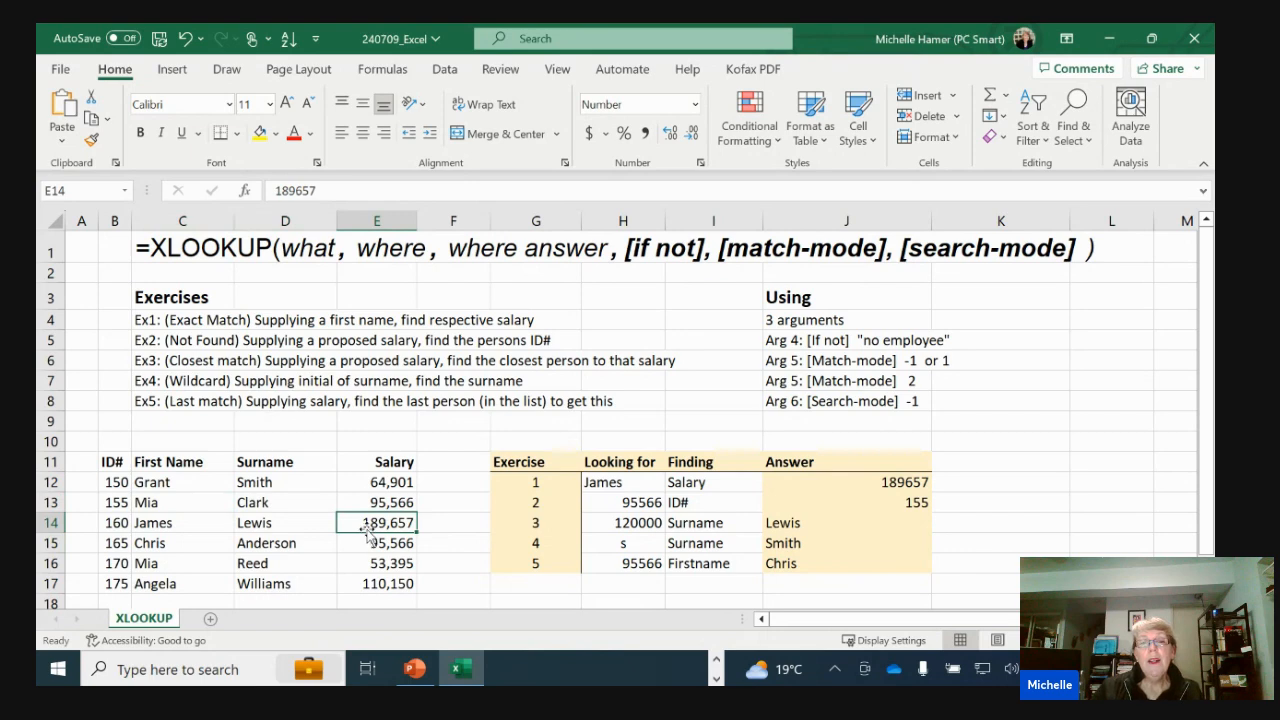
# Switch to the PowerPoint slide show and advance to the XLOOKUP (2019) summary slide
pyautogui.click(415, 669)
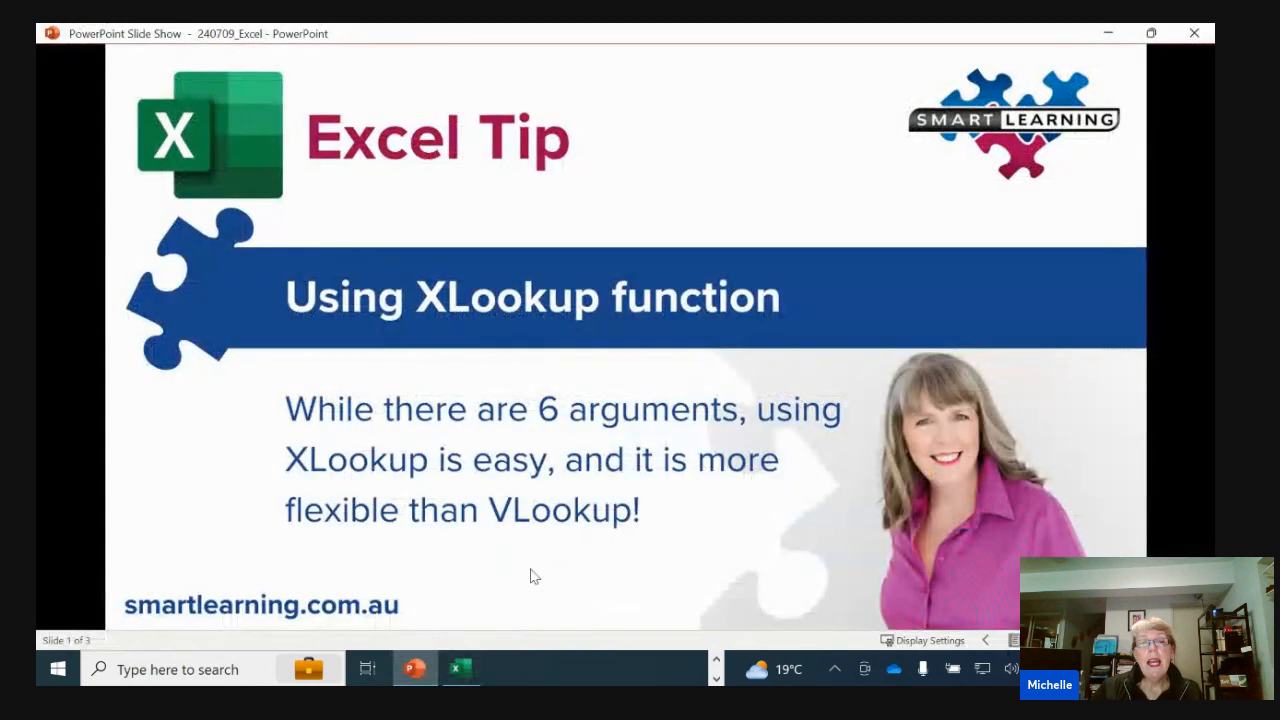
pyautogui.click(638, 575)
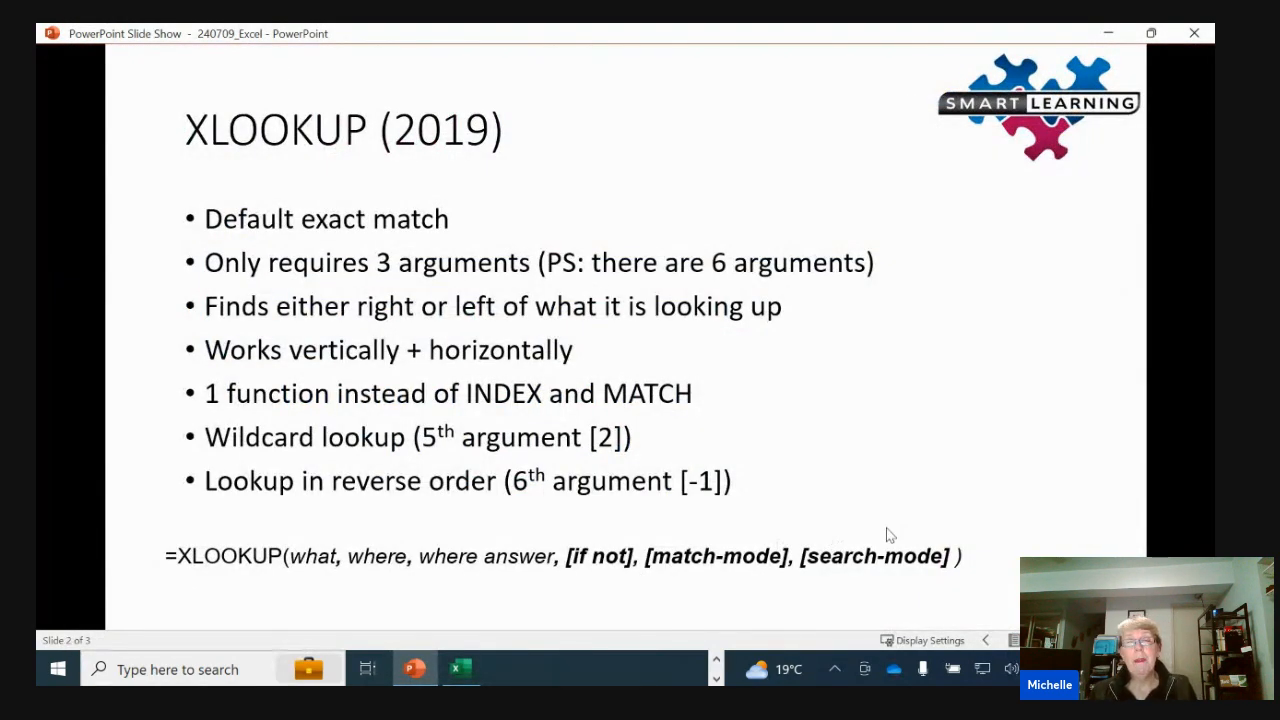